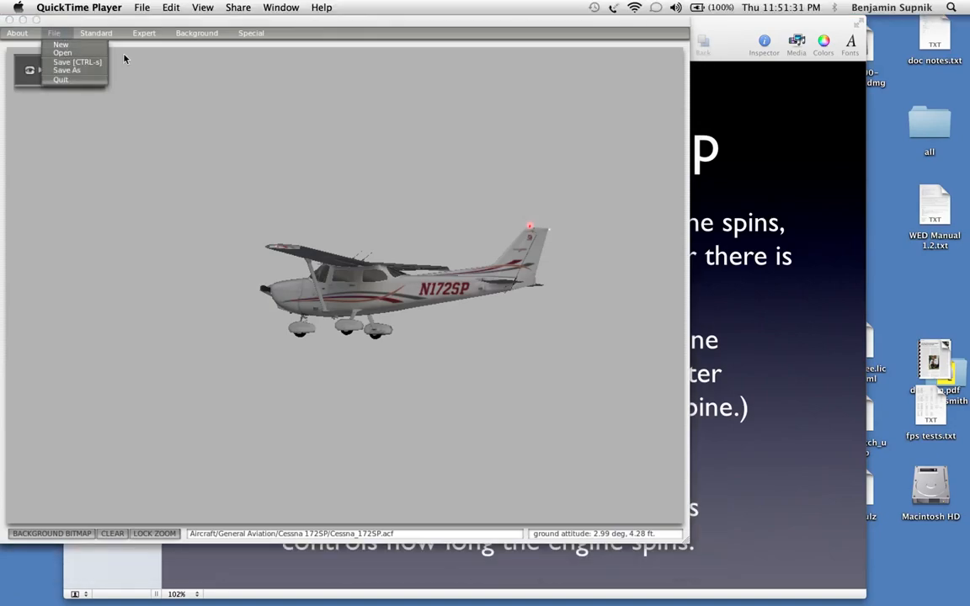
Open the KingAir C90B aircraft from the General Aviation folder with its default paint
{"action": "left_click", "coordinate": [68, 45]}
{"action": "left_click", "coordinate": [283, 325]}
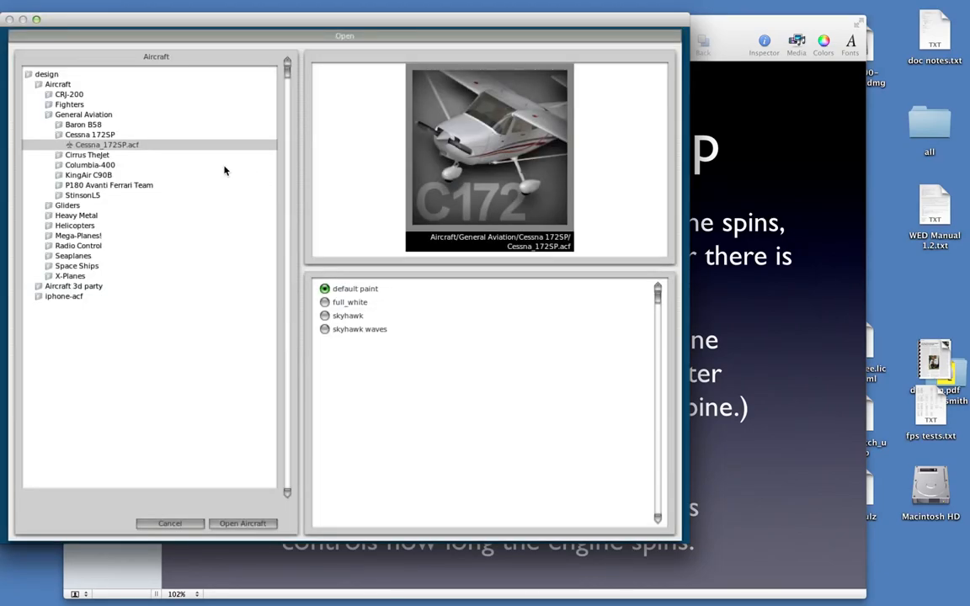
{"action": "left_click", "coordinate": [112, 174]}
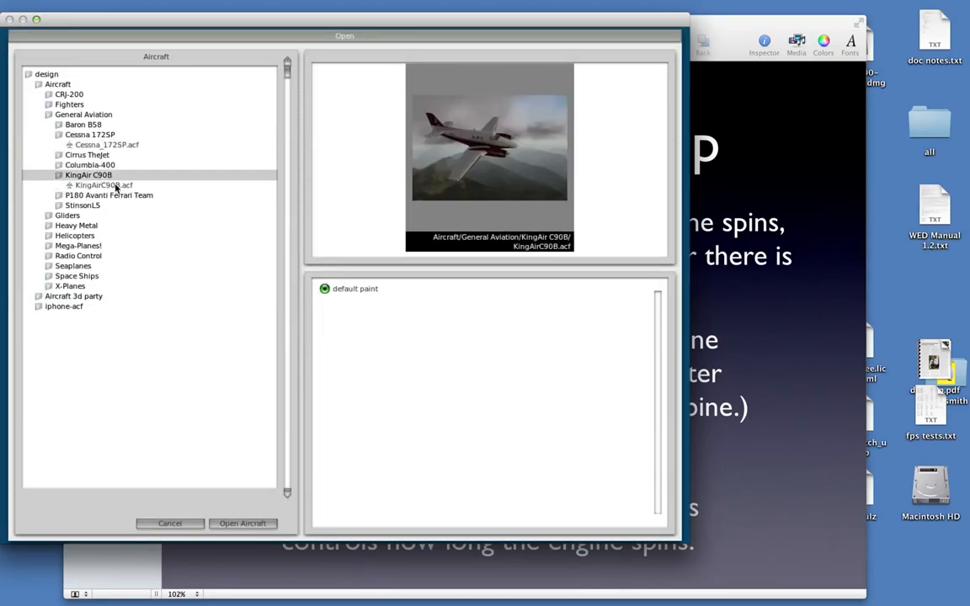
{"action": "left_click", "coordinate": [243, 523]}
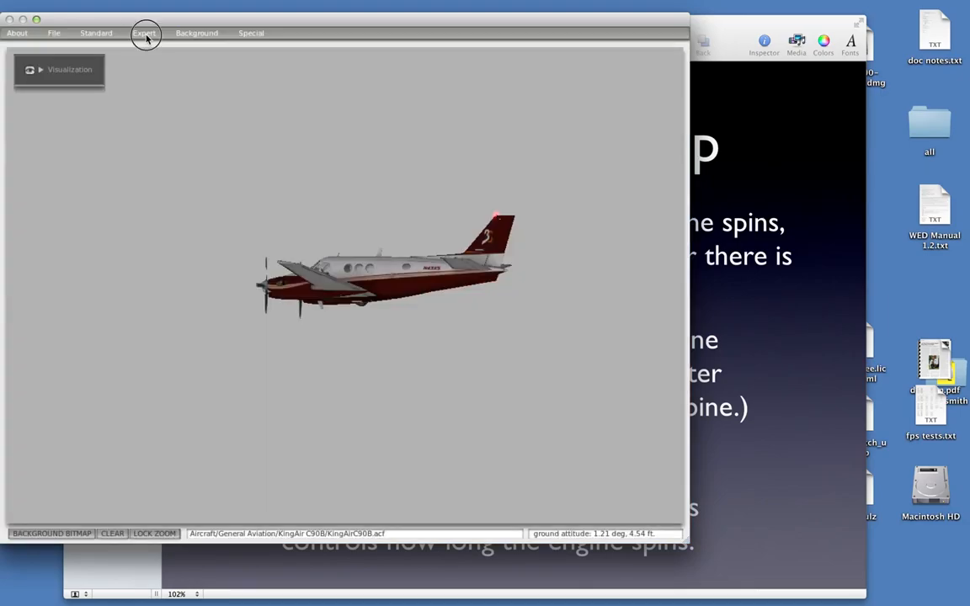
Review the King Air's engine spoolup settings in Engine Specs, including the free-turboprop and jet spoolup times, and close them
{"action": "left_click", "coordinate": [84, 33]}
{"action": "left_click", "coordinate": [97, 70]}
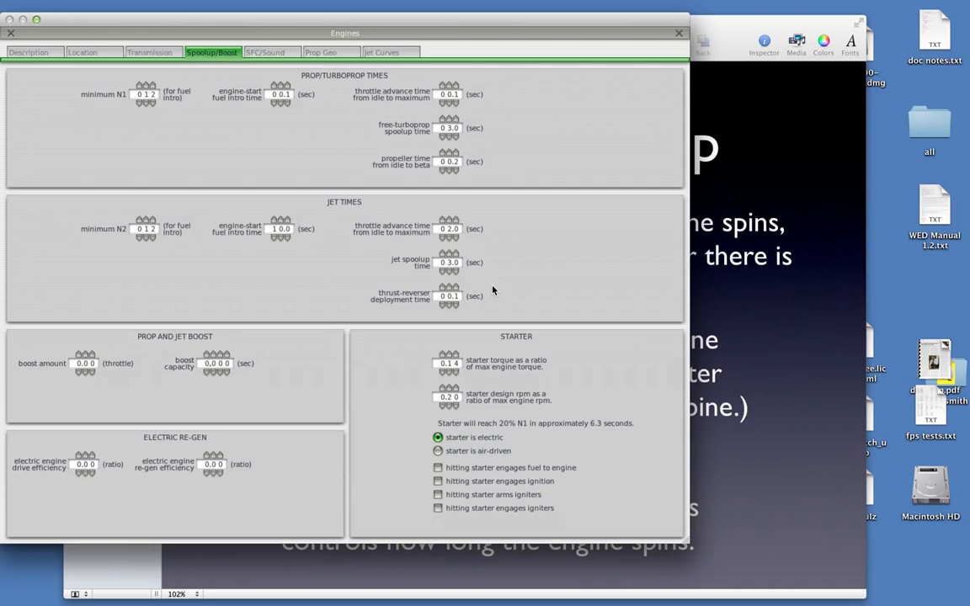
{"action": "key", "text": "Return"}
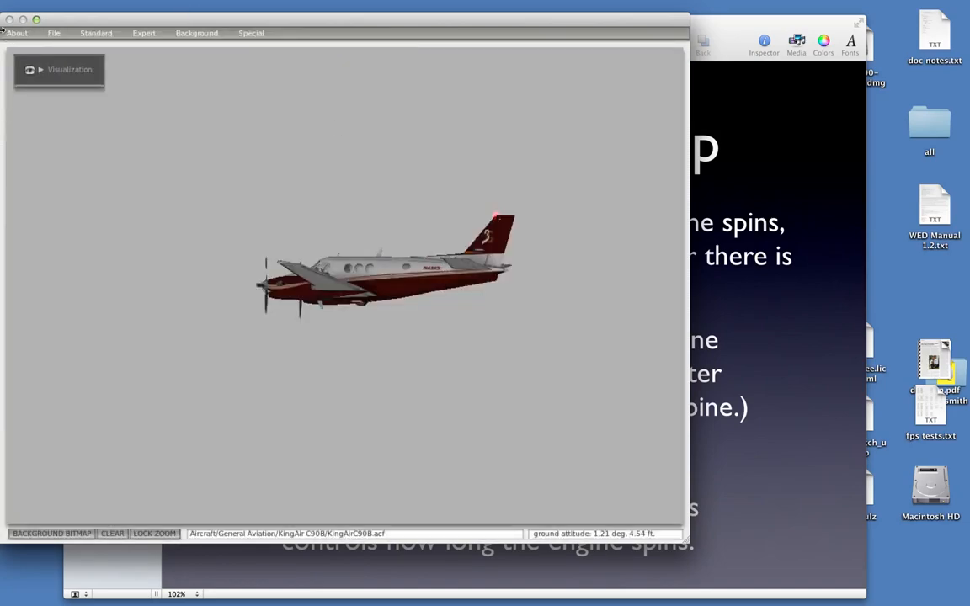
Open the B747-400 United aircraft from the Heavy Metal folder
{"action": "left_click", "coordinate": [48, 36]}
{"action": "left_click", "coordinate": [62, 52]}
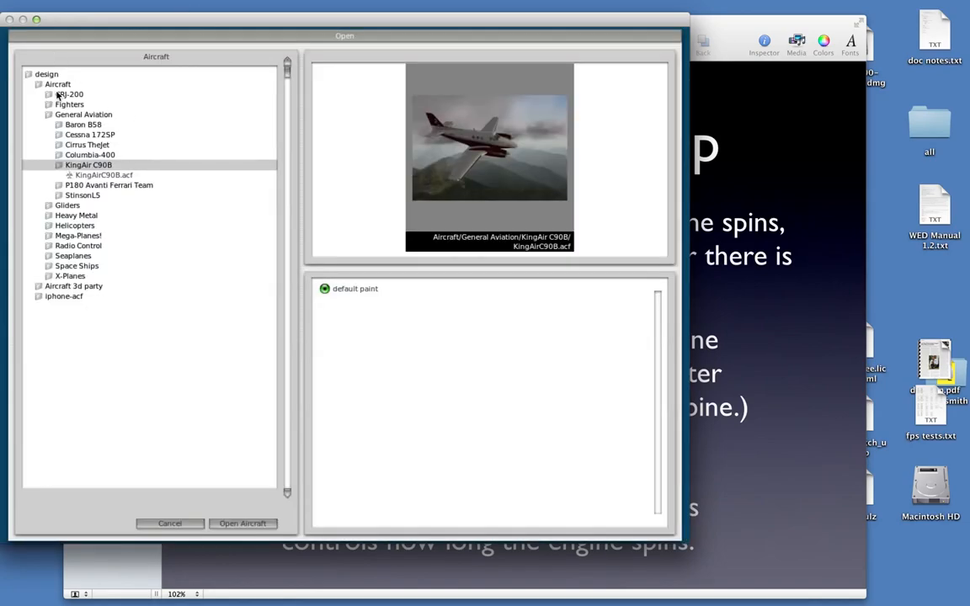
{"action": "left_click", "coordinate": [78, 216]}
{"action": "left_click", "coordinate": [84, 235]}
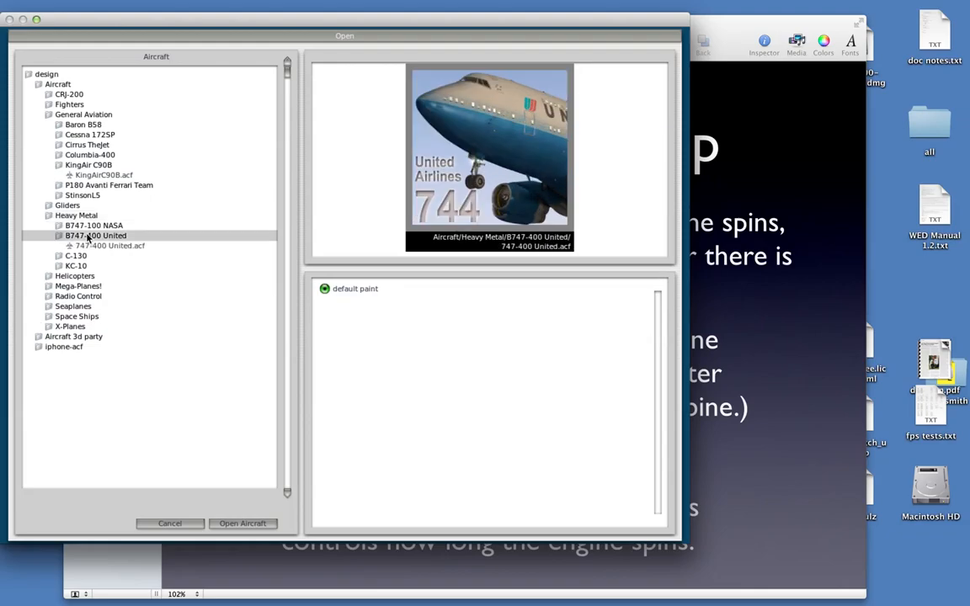
{"action": "left_click", "coordinate": [256, 525]}
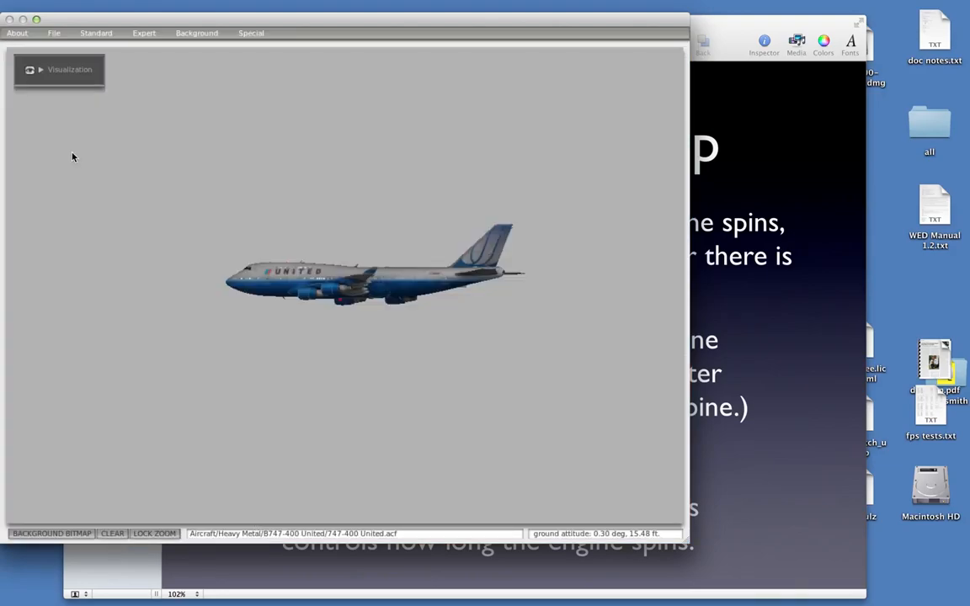
Review the 747's engine spoolup settings in Engine Specs, especially the jet spoolup time, and close them
{"action": "left_click", "coordinate": [93, 34]}
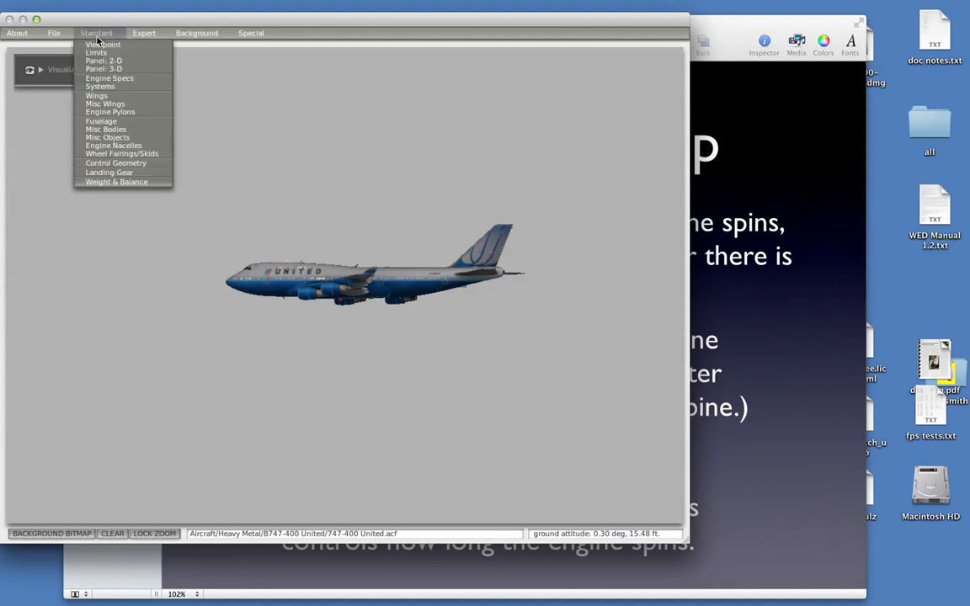
{"action": "left_click", "coordinate": [102, 79]}
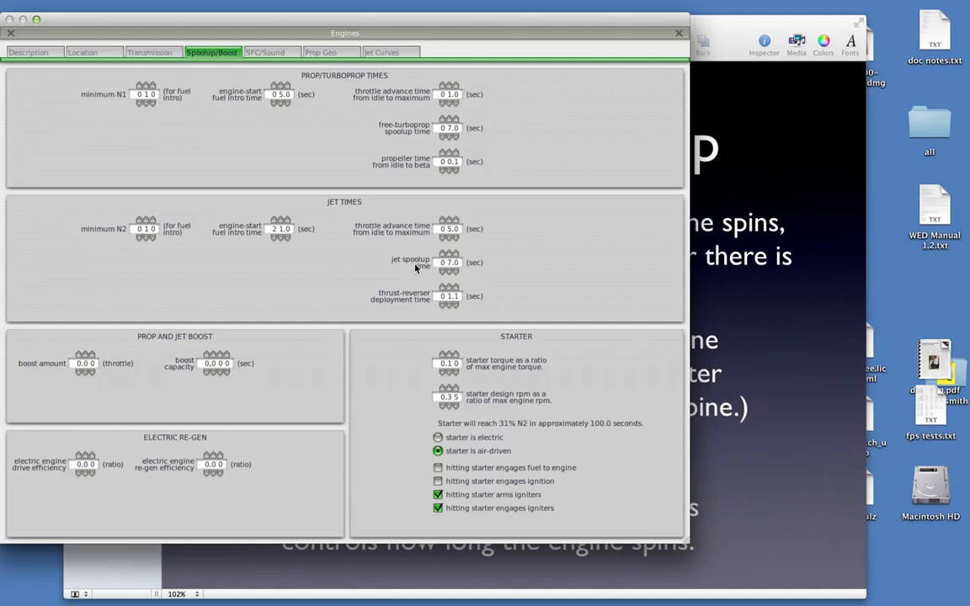
{"action": "key", "text": "Return"}
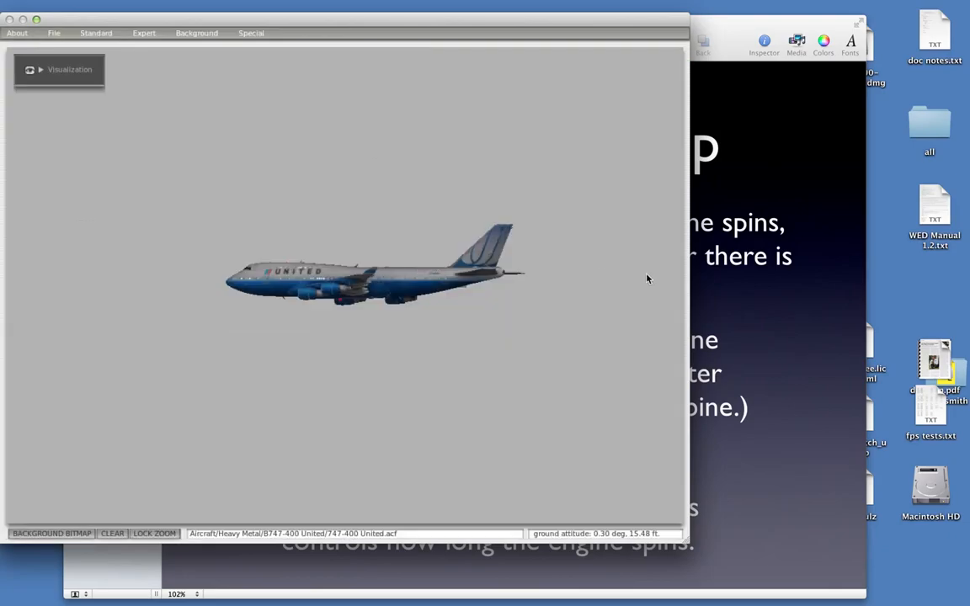
Switch to the Keynote presentation and read the Turbine Spool-Up slide with no text box selected
{"action": "left_click", "coordinate": [737, 284]}
{"action": "left_click", "coordinate": [738, 285]}
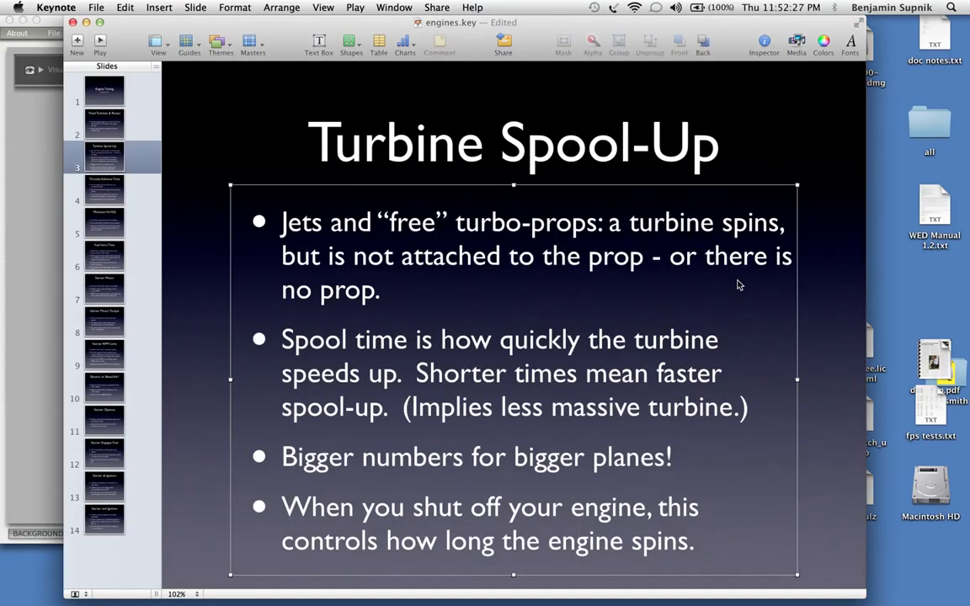
{"action": "left_click", "coordinate": [805, 148]}
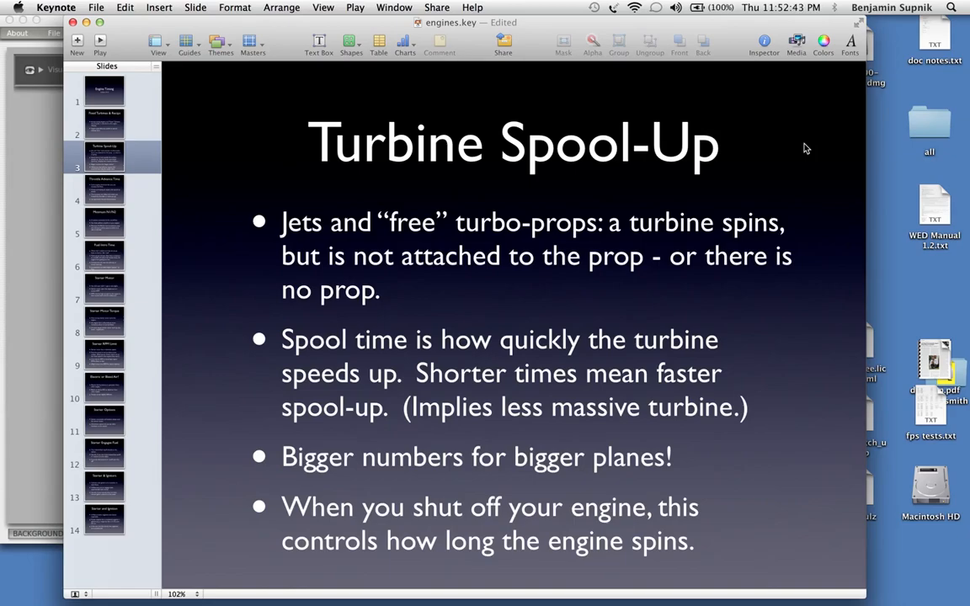
Switch to X-Plane and close the Date & Time window
{"action": "left_click", "coordinate": [10, 187]}
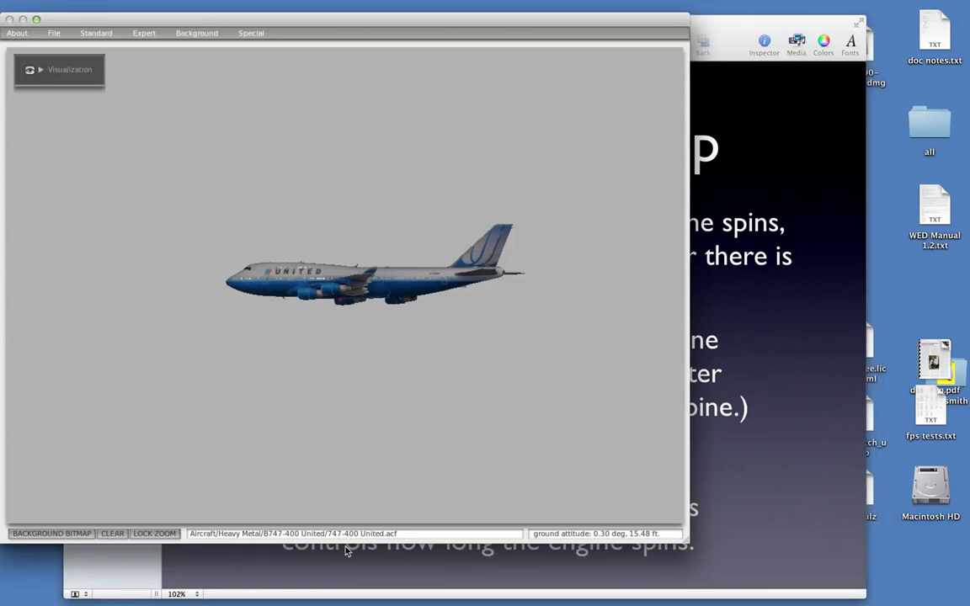
{"action": "key", "text": "super+Tab"}
{"action": "key", "text": "super+Tab"}
{"action": "key", "text": "super+Tab"}
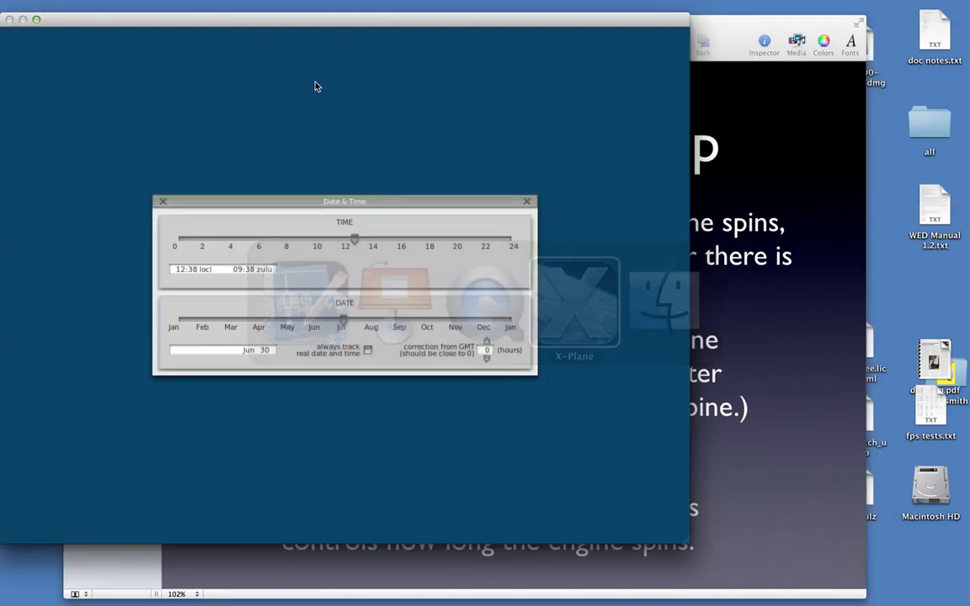
{"action": "left_click", "coordinate": [163, 202]}
Load the KingAir C90B from the General Aviation folder into the simulator
{"action": "left_click", "coordinate": [104, 35]}
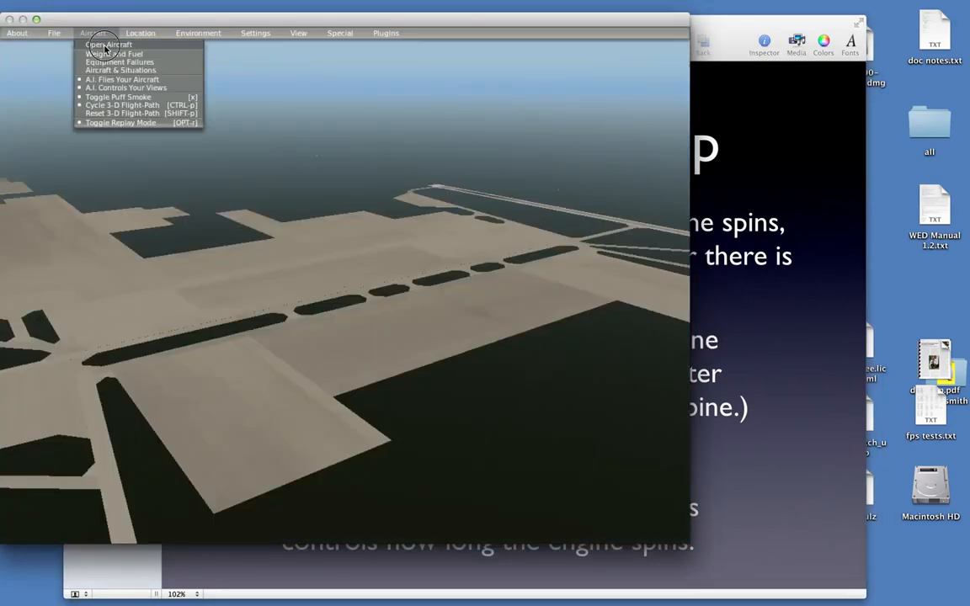
{"action": "left_click", "coordinate": [107, 45]}
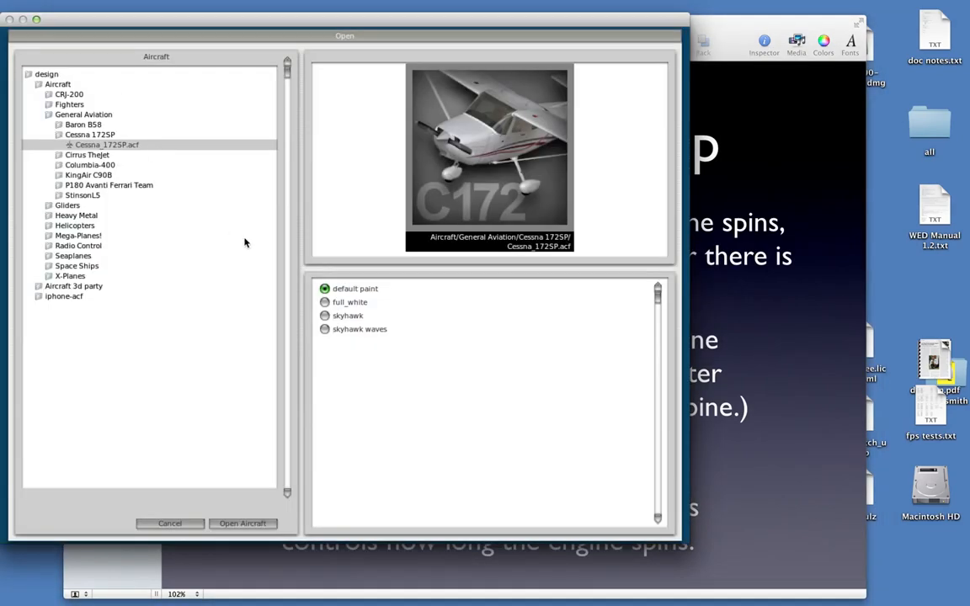
{"action": "left_click", "coordinate": [99, 177]}
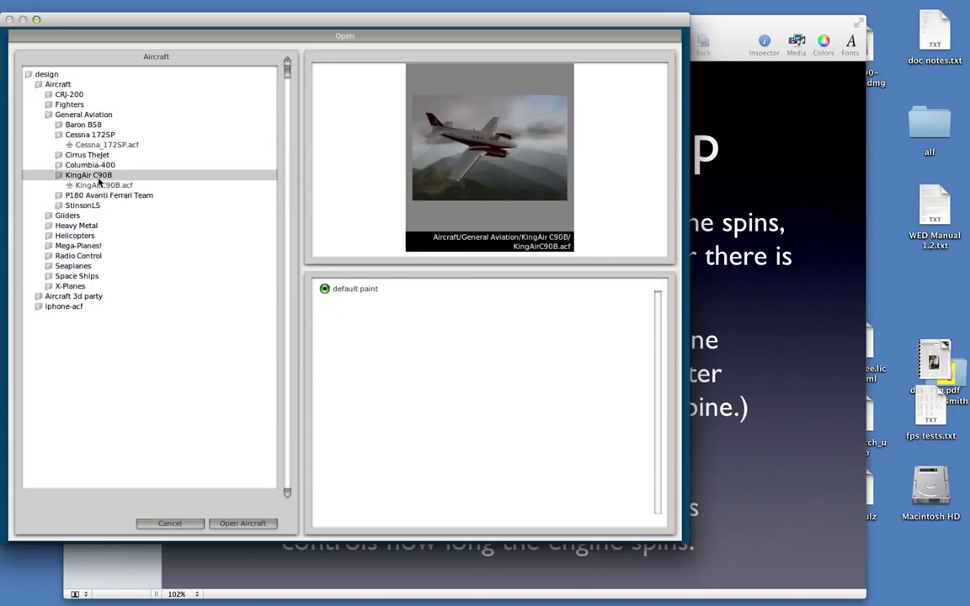
{"action": "left_click", "coordinate": [257, 523]}
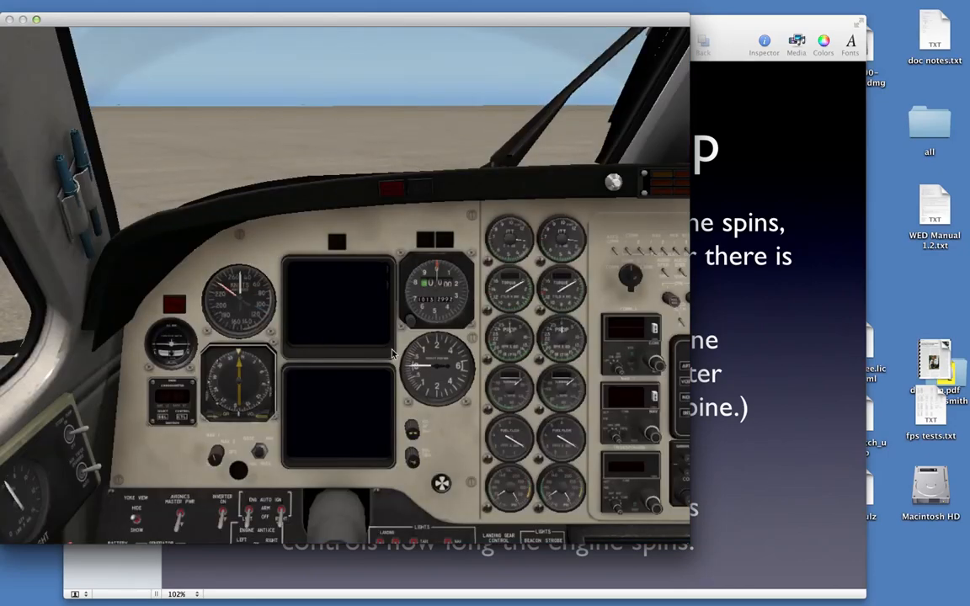
Switch on the battery on the King Air's pilot-side switch panel
{"action": "right_click_drag", "start_coordinate": [447, 340], "coordinate": [448, 342]}
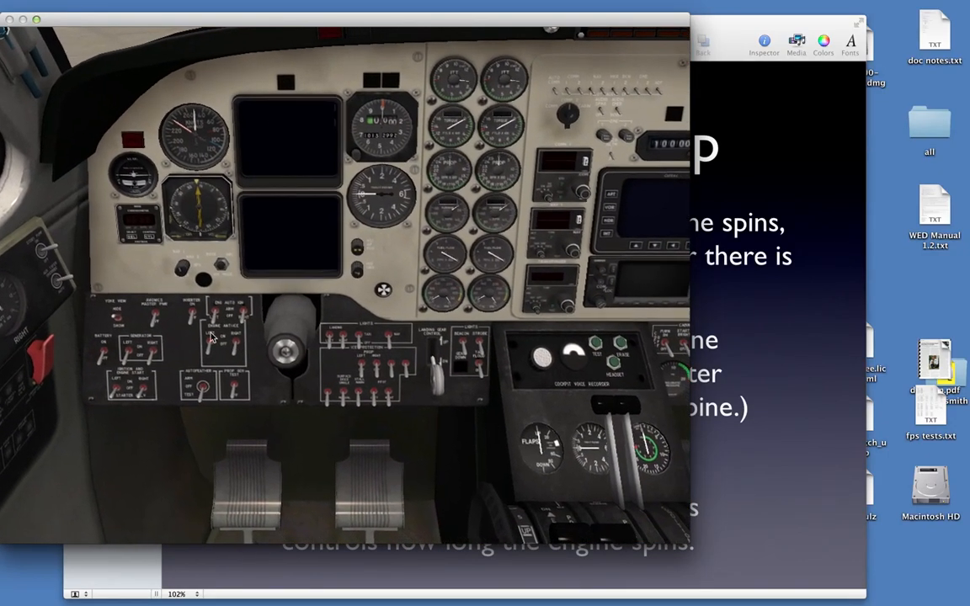
{"action": "left_click", "coordinate": [98, 353]}
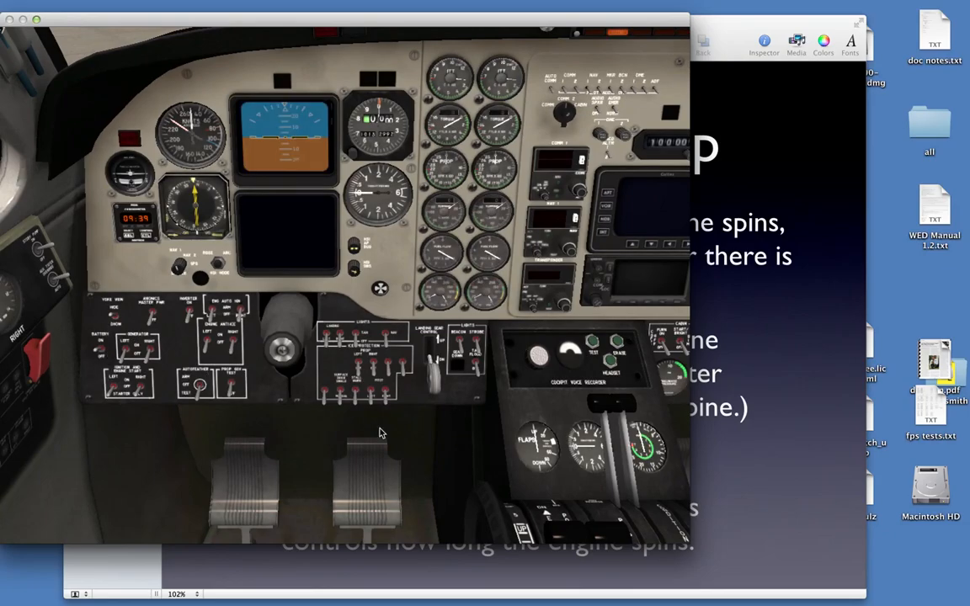
Examine the King Air's power, propeller and condition levers and its ITT, torque and turbine gauges
{"action": "key", "text": "Down"}
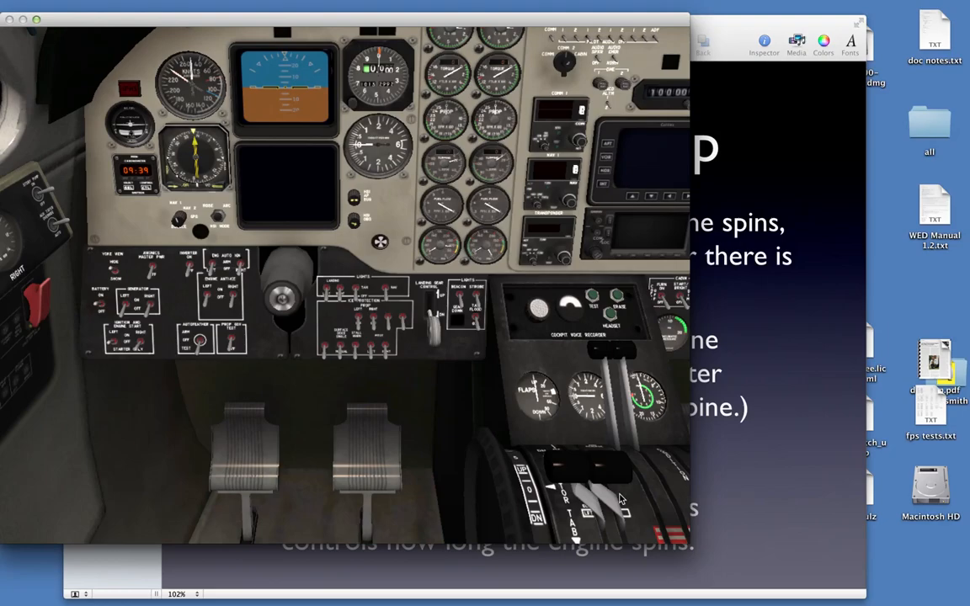
{"action": "key", "text": "period"}
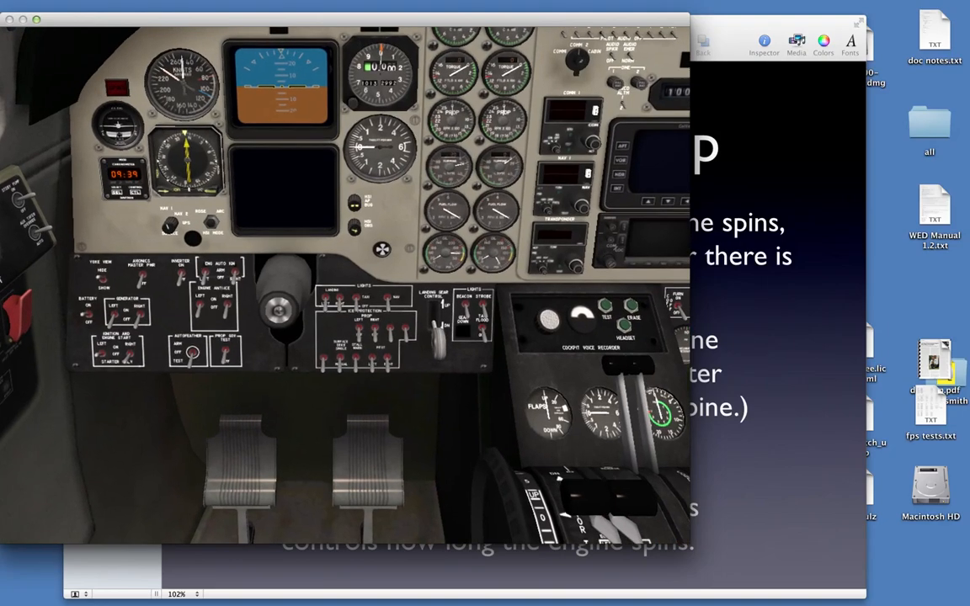
{"action": "key", "text": "period"}
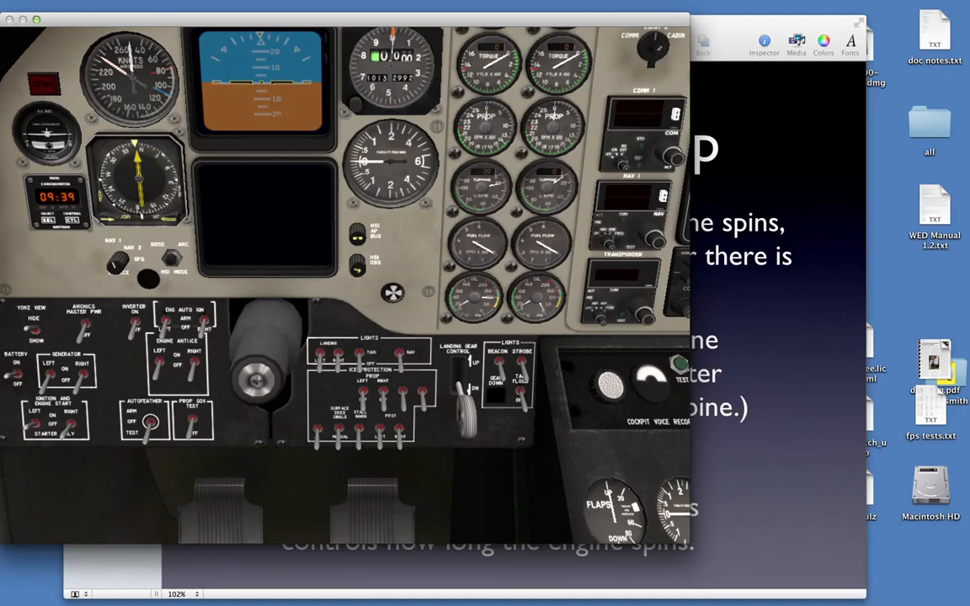
{"action": "key", "text": "Up"}
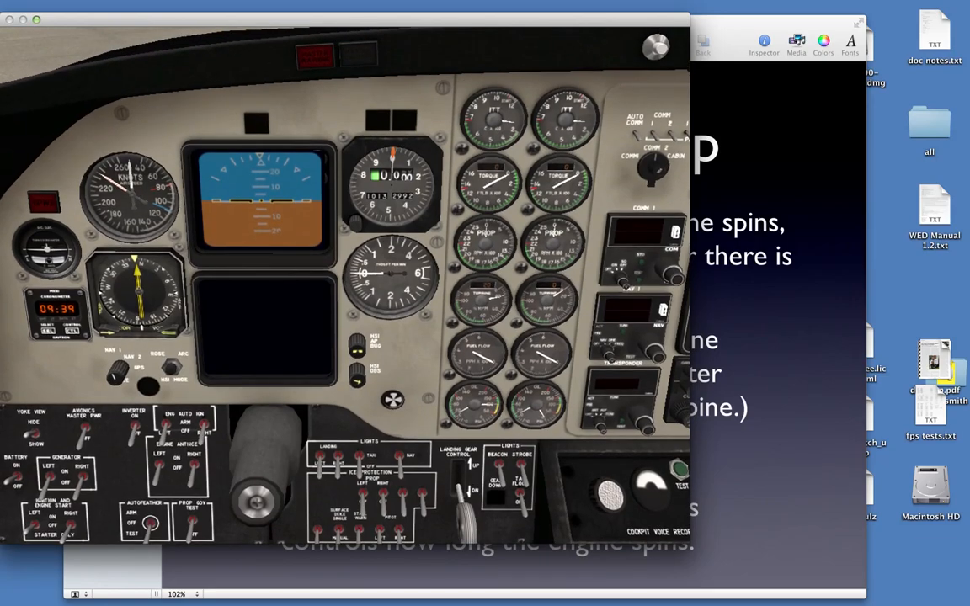
{"action": "key", "text": "Down"}
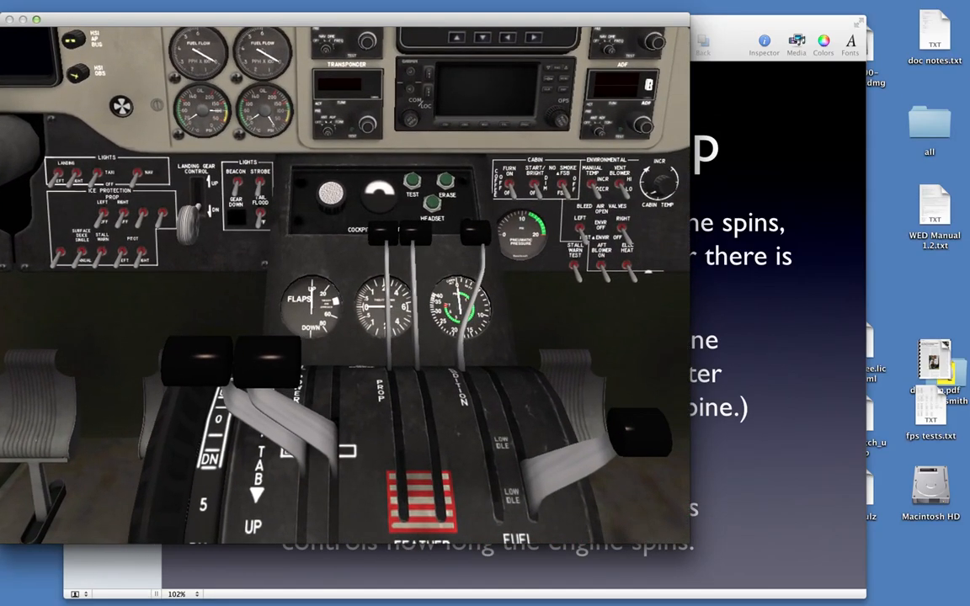
{"action": "key", "text": "Up"}
{"action": "key", "text": "Left"}
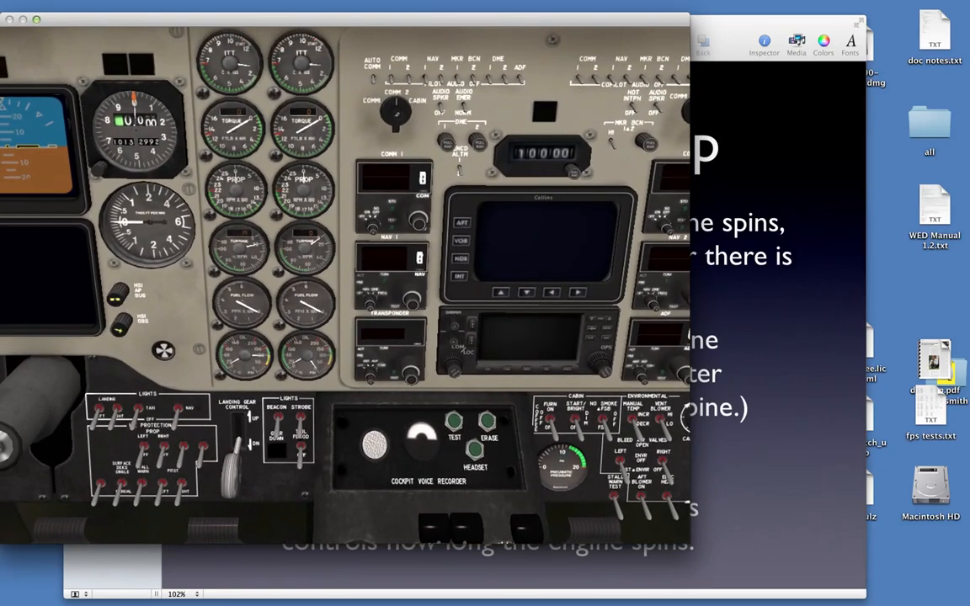
{"action": "key", "text": "Left"}
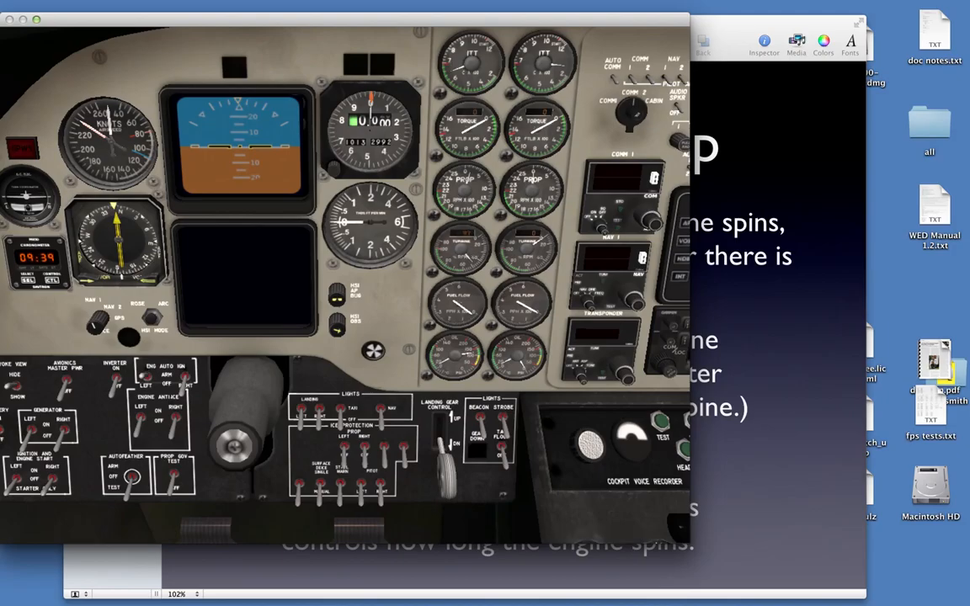
Inspect the propeller and condition levers on the centre pedestal while the first engine is starting
{"action": "key", "text": "Down"}
{"action": "key", "text": "Right"}
{"action": "key", "text": "Down"}
{"action": "key", "text": "Left"}
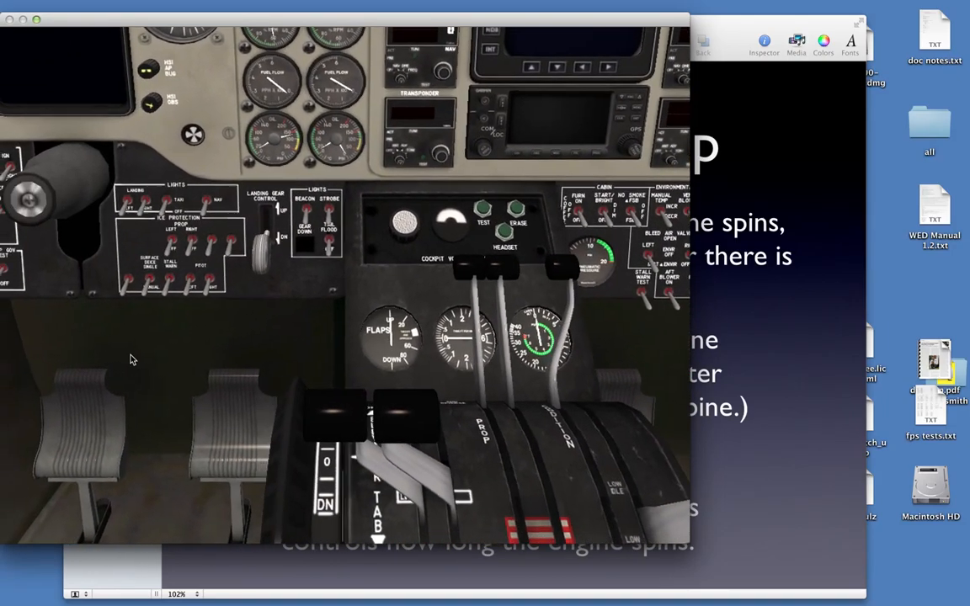
{"action": "key", "text": "Down"}
{"action": "key", "text": "Right"}
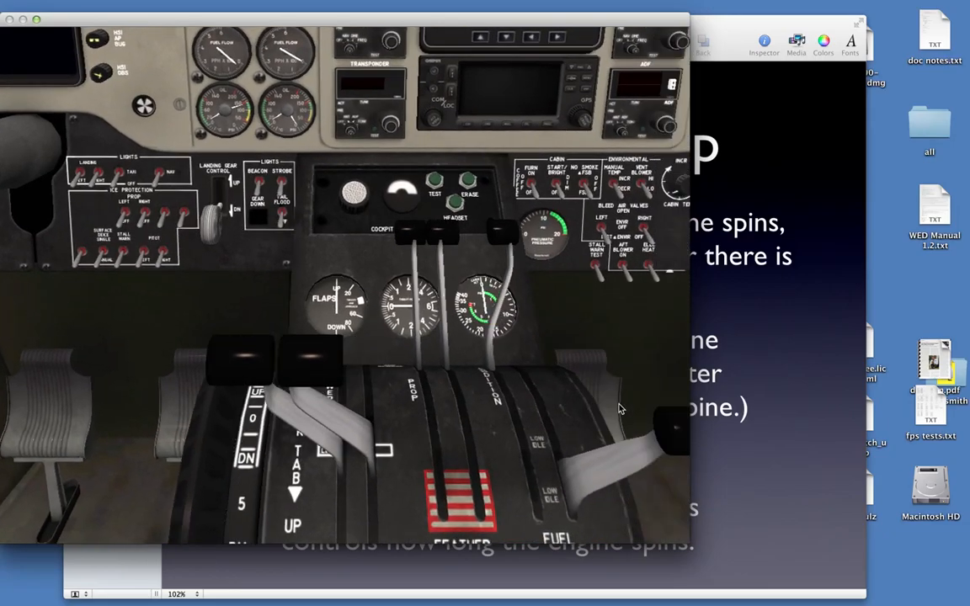
Check the first engine's ITT, turbine RPM and fuel flow gauges on the instrument panel
{"action": "key", "text": "Up"}
{"action": "key", "text": "Left"}
{"action": "key", "text": "Left"}
{"action": "key", "text": "Up"}
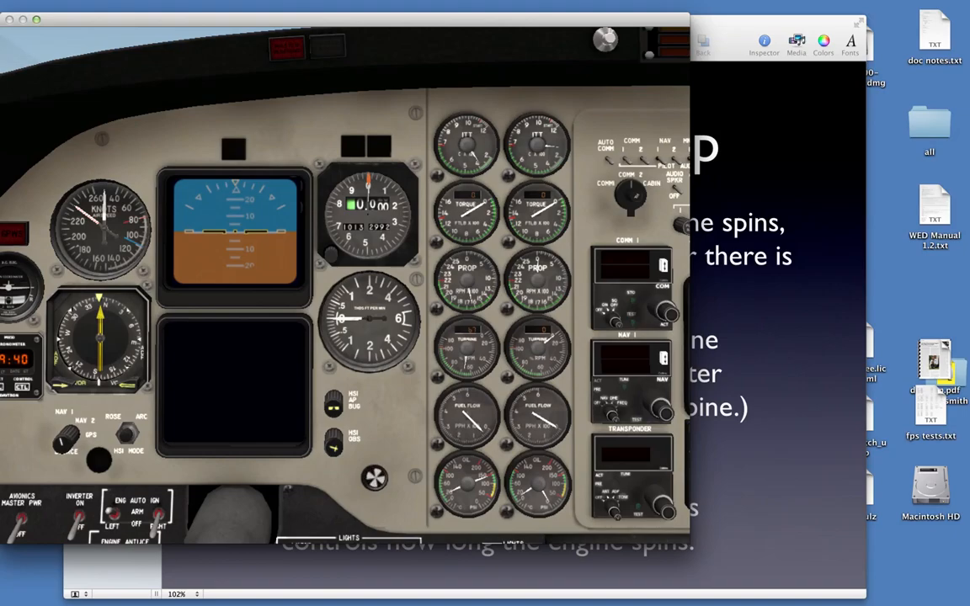
Advance the power levers and bring them back to idle, and lower the raised condition lever while watching the turbine gauges
{"action": "key", "text": "f"}
{"action": "key", "text": "e"}
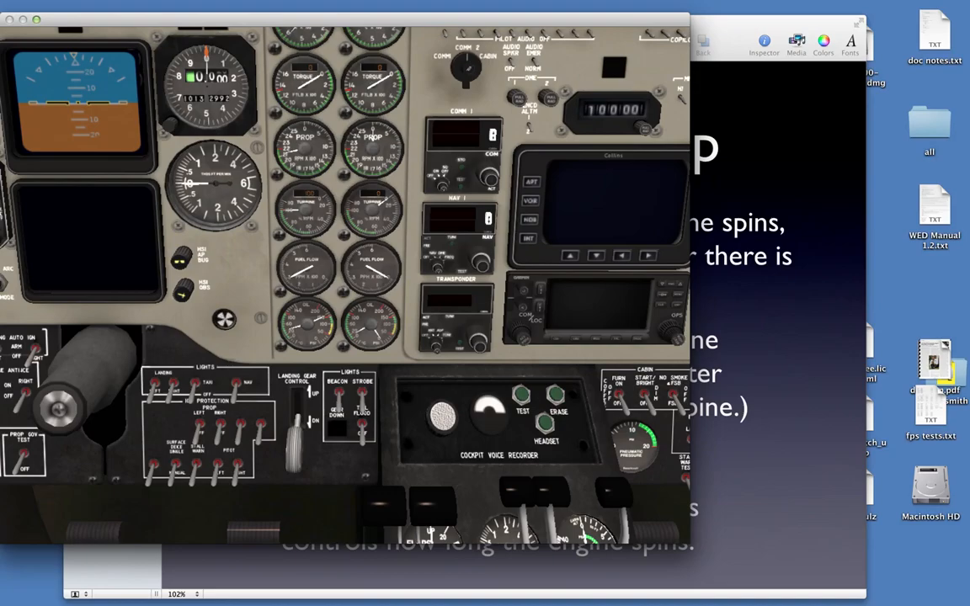
{"action": "key", "text": "F1"}
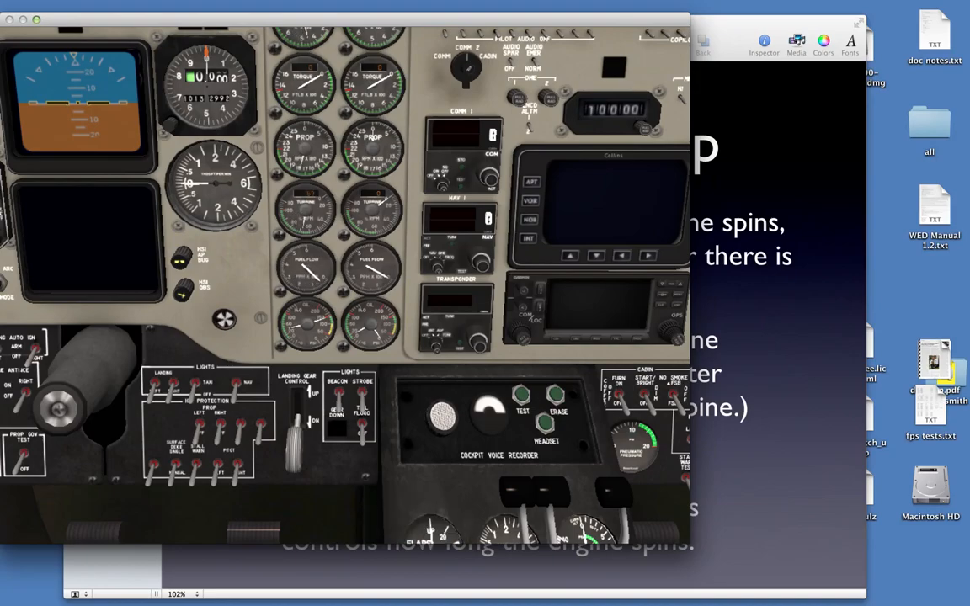
{"action": "key", "text": "F7"}
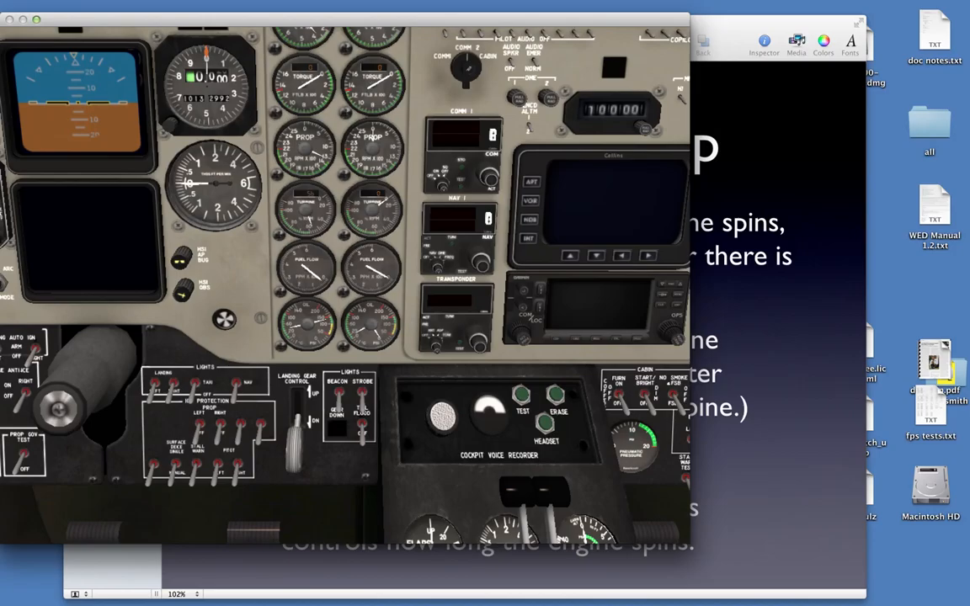
{"action": "key", "text": "period"}
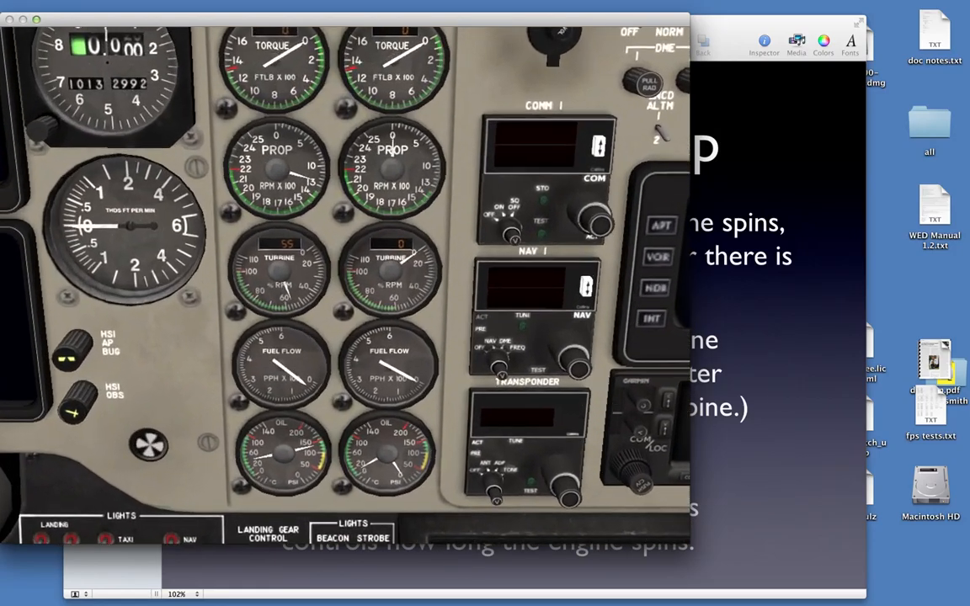
Zoom in on the turbine RPM and fuel flow gauges to watch the first engine's turbine spool down
{"action": "key", "text": "Left"}
{"action": "key", "text": "period"}
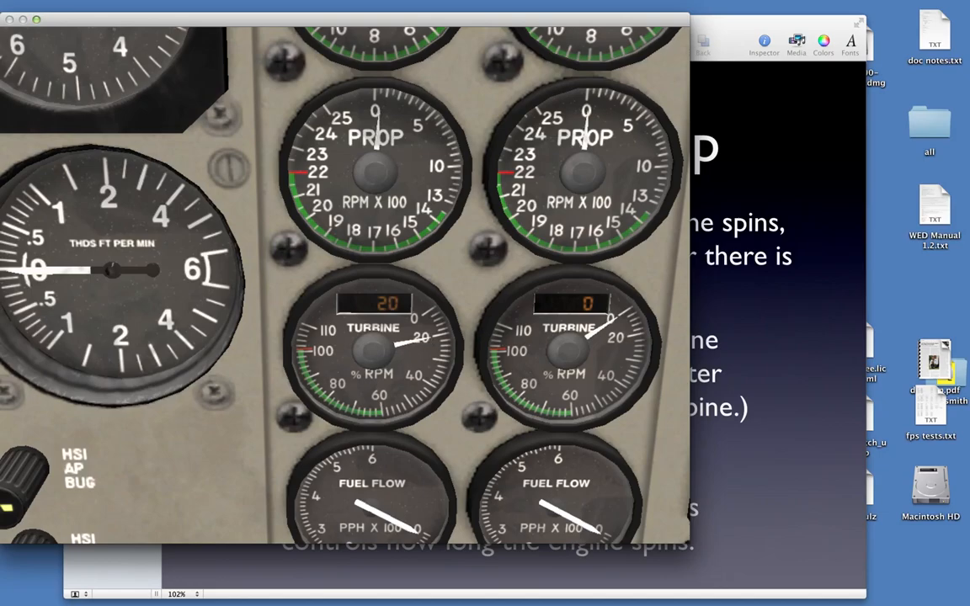
Open the simulator's date and time settings
{"action": "key", "text": "super+Tab"}
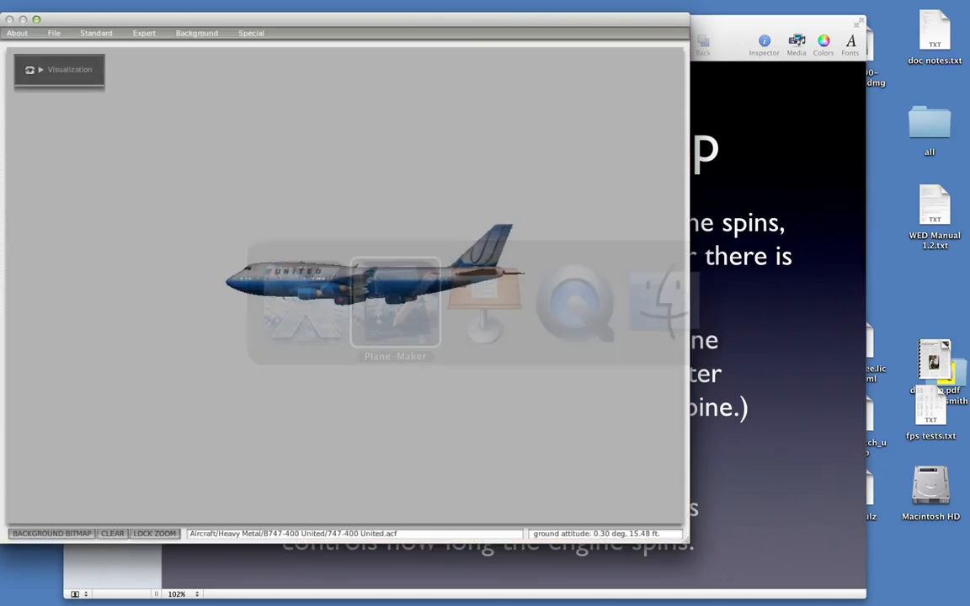
{"action": "key", "text": "super+Tab"}
{"action": "left_click", "coordinate": [139, 36]}
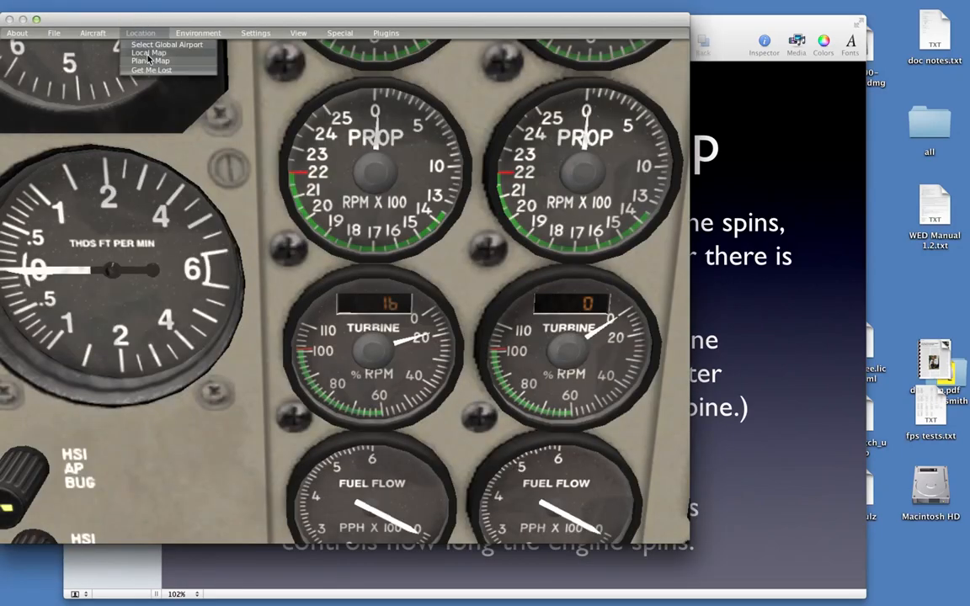
{"action": "left_click", "coordinate": [204, 35]}
{"action": "left_click", "coordinate": [206, 52]}
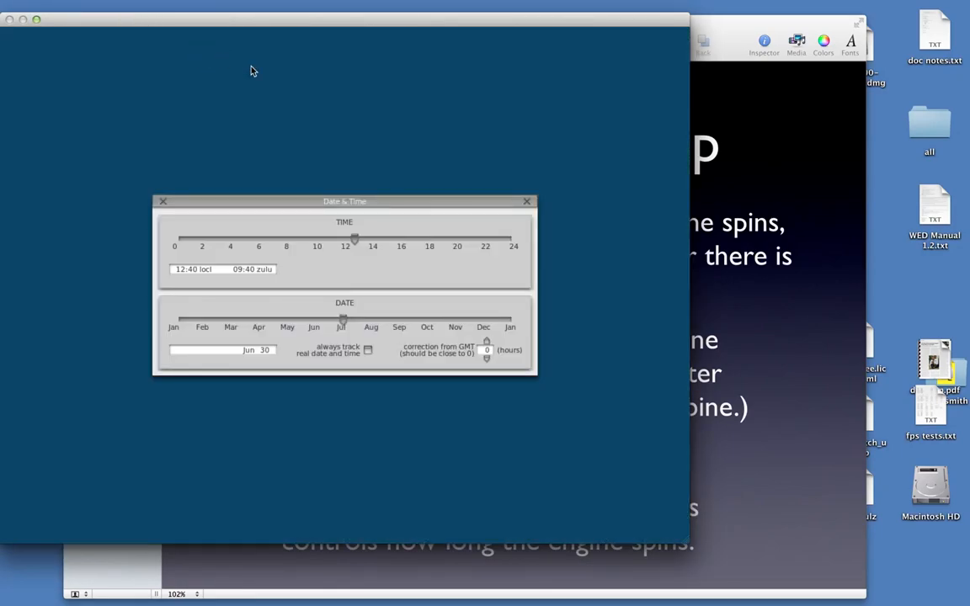
Switch to the engines.key presentation in Keynote and show the Throttle Advance Time slide
{"action": "left_click", "coordinate": [754, 277]}
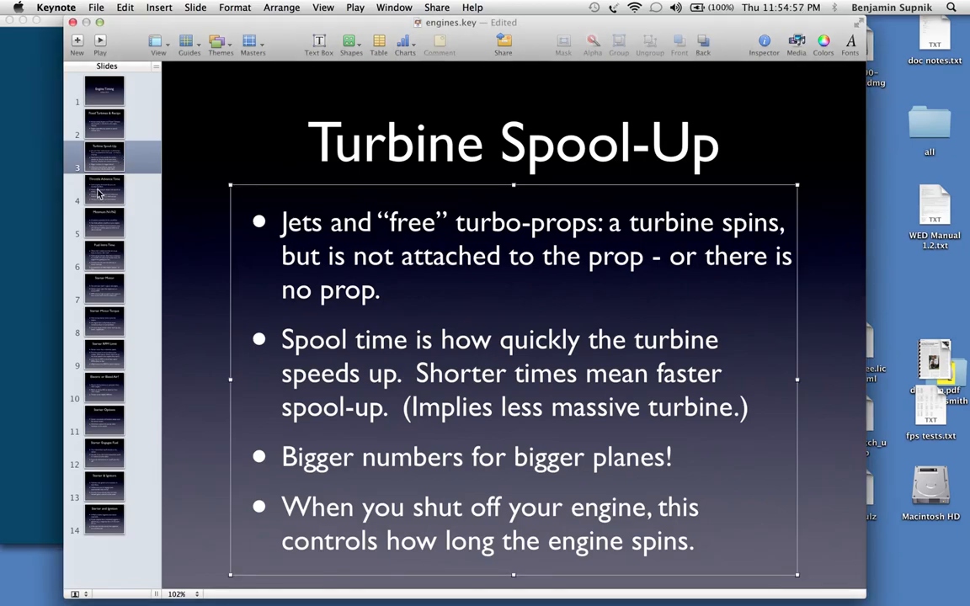
{"action": "left_click", "coordinate": [98, 190]}
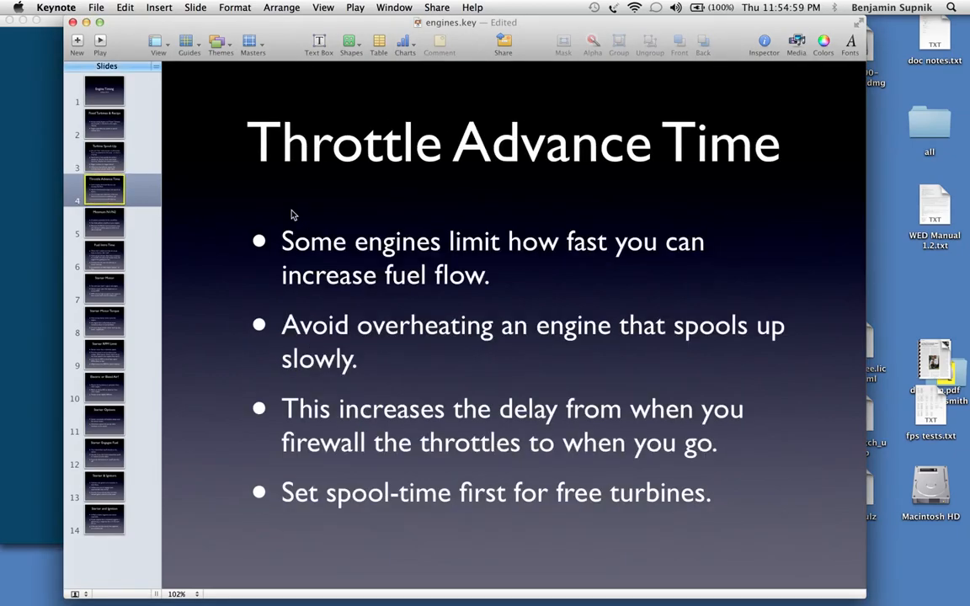
{"action": "key", "text": "super+Tab"}
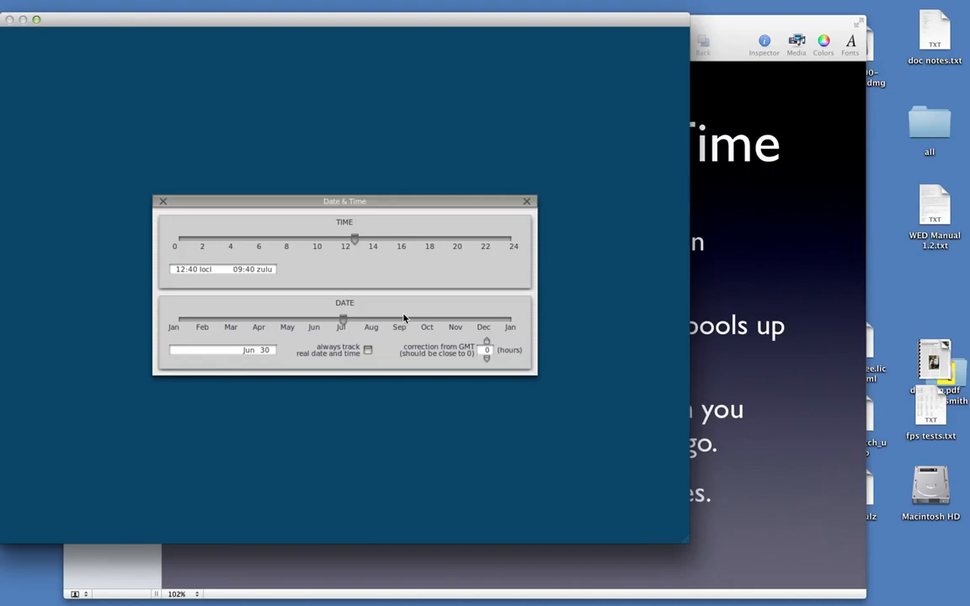
{"action": "key", "text": "super+Tab"}
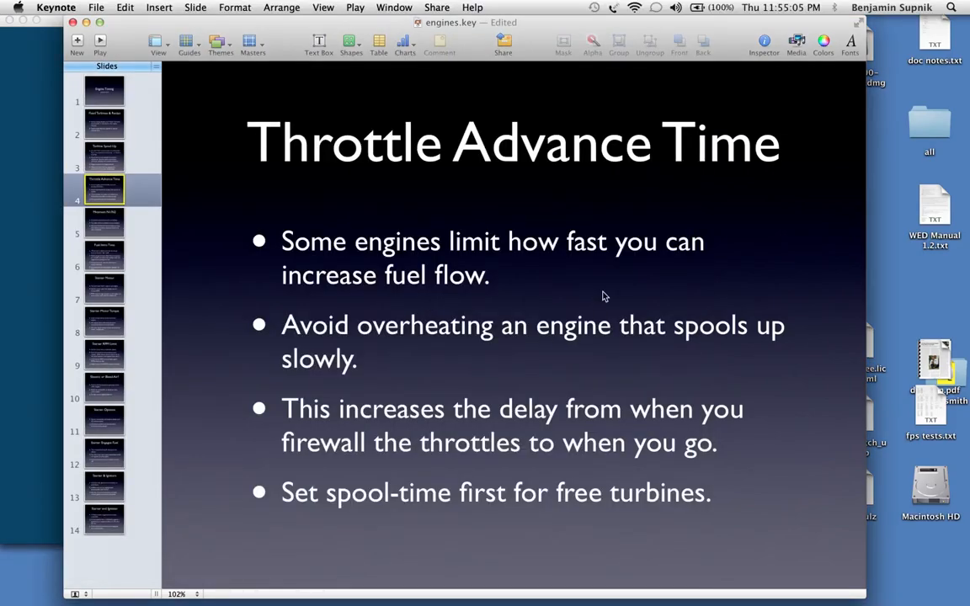
Switch to Plane-Maker and examine the 747's jet throttle advance time in the engine spool-up settings alongside the Throttle Advance Time slide
{"action": "key", "text": "super+Tab"}
{"action": "key", "text": "super+Tab"}
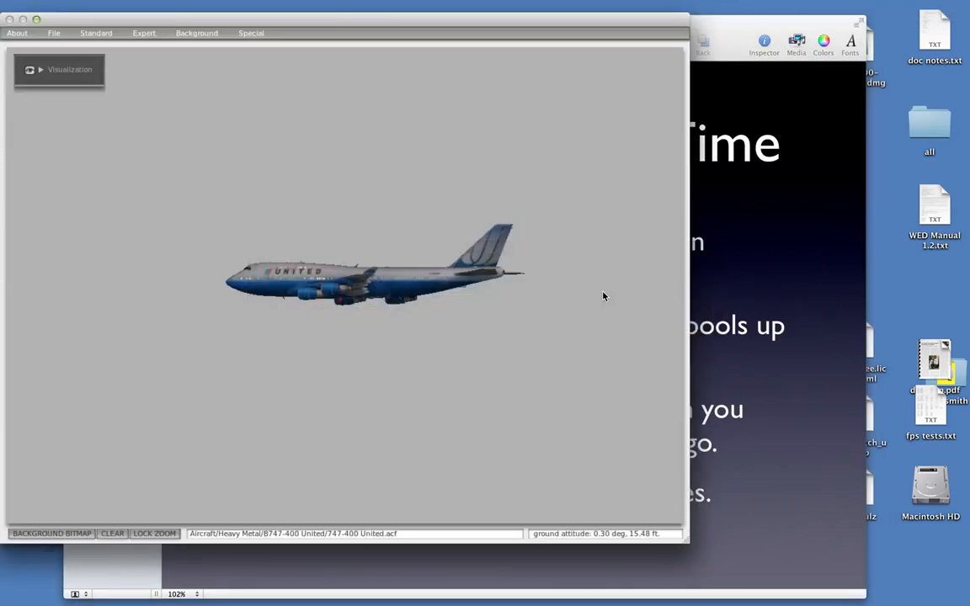
{"action": "left_click", "coordinate": [99, 27]}
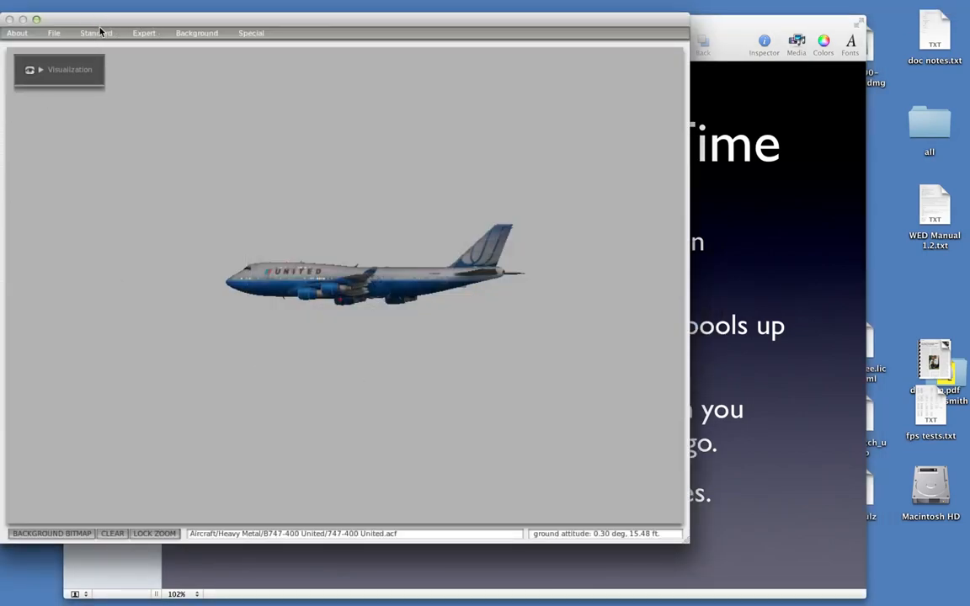
{"action": "left_click", "coordinate": [105, 78]}
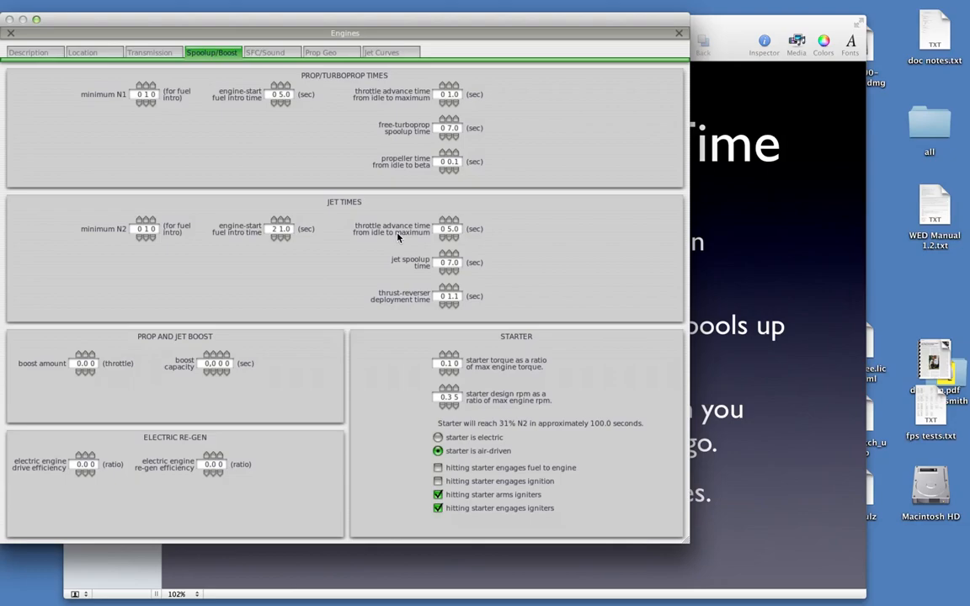
{"action": "left_click", "coordinate": [807, 190]}
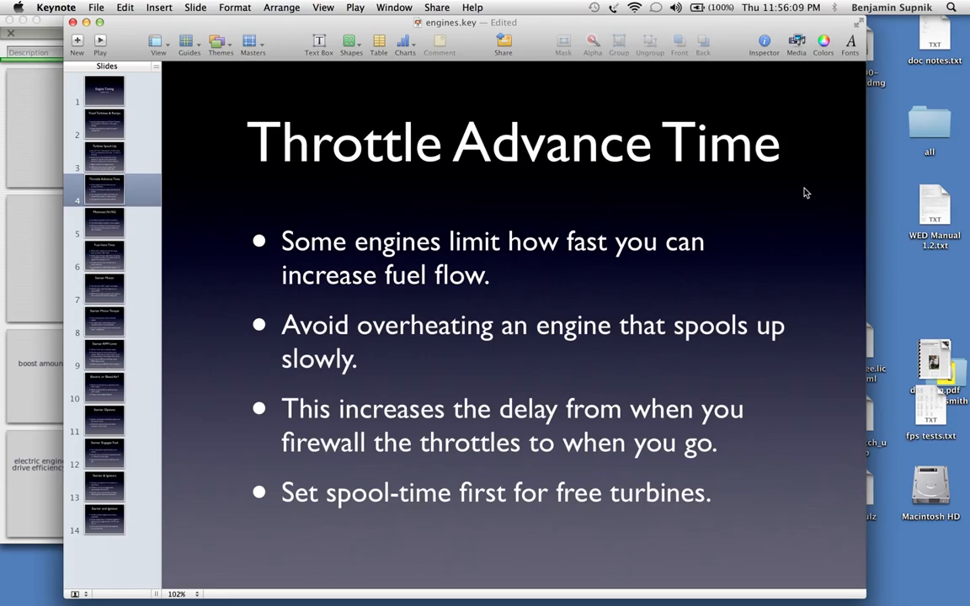
{"action": "key", "text": "super+Tab"}
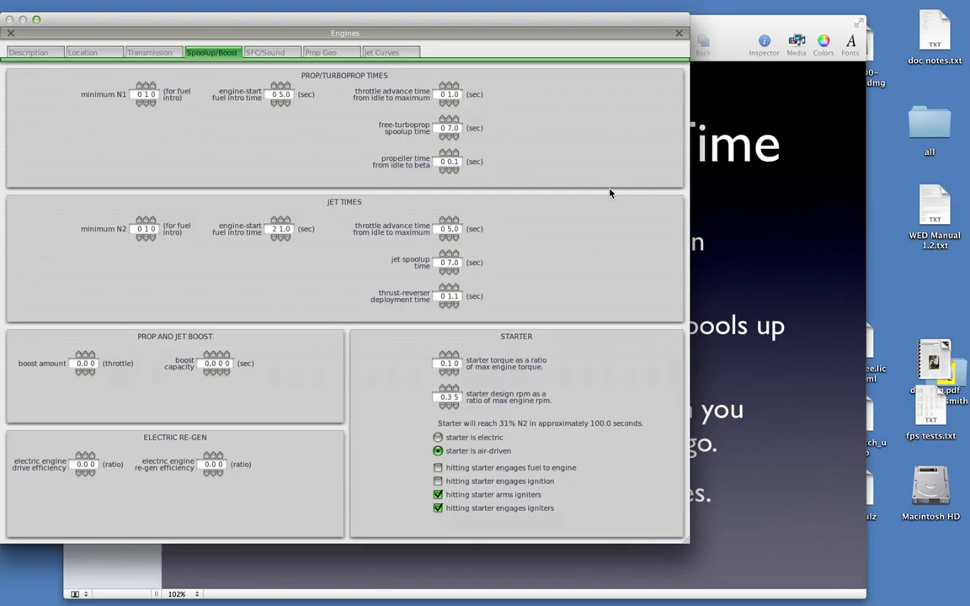
Return to the Keynote presentation and show the Minimum N1/N2 slide
{"action": "left_click", "coordinate": [761, 227]}
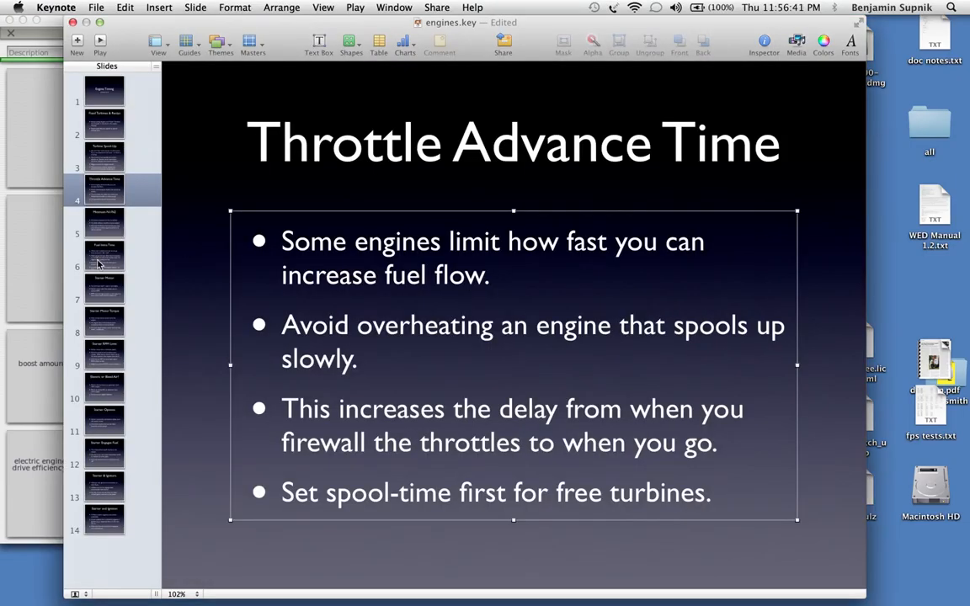
{"action": "left_click", "coordinate": [105, 250]}
{"action": "left_click", "coordinate": [104, 222]}
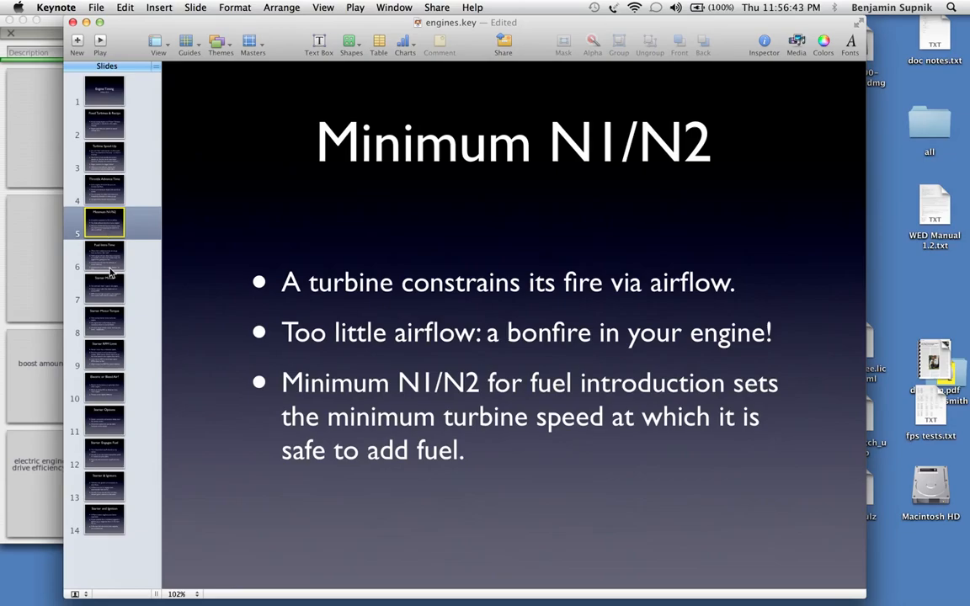
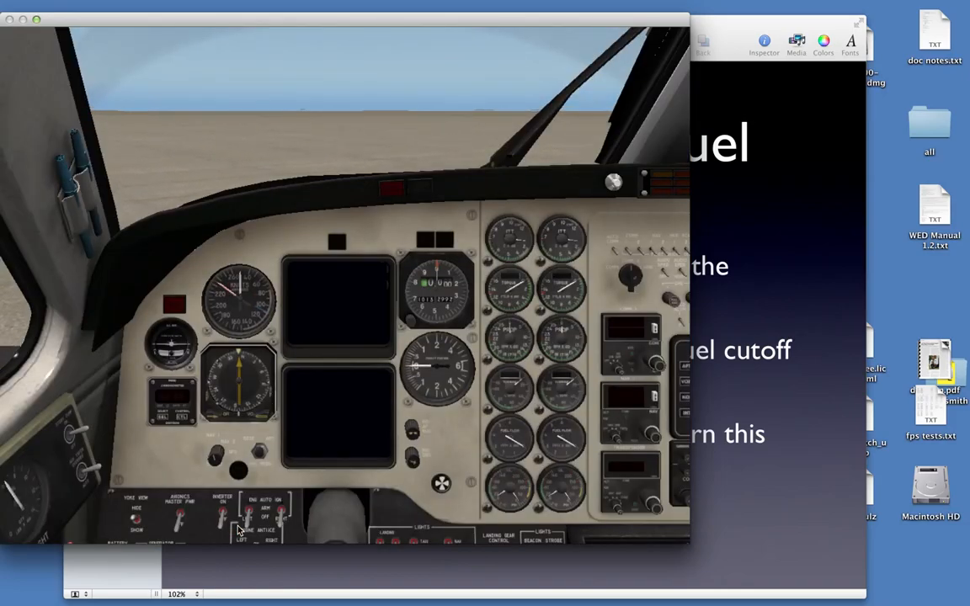
Bring the King Air's pilot-side lower switch panel into view and switch on the battery
{"action": "key", "text": "f"}
{"action": "key", "text": "e"}
{"action": "key", "text": "e"}
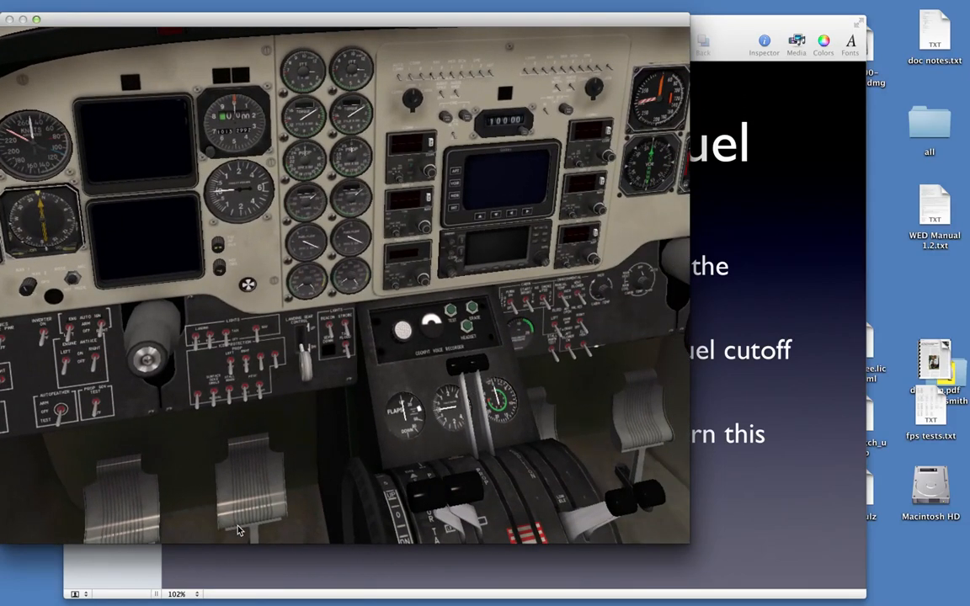
{"action": "key", "text": "f"}
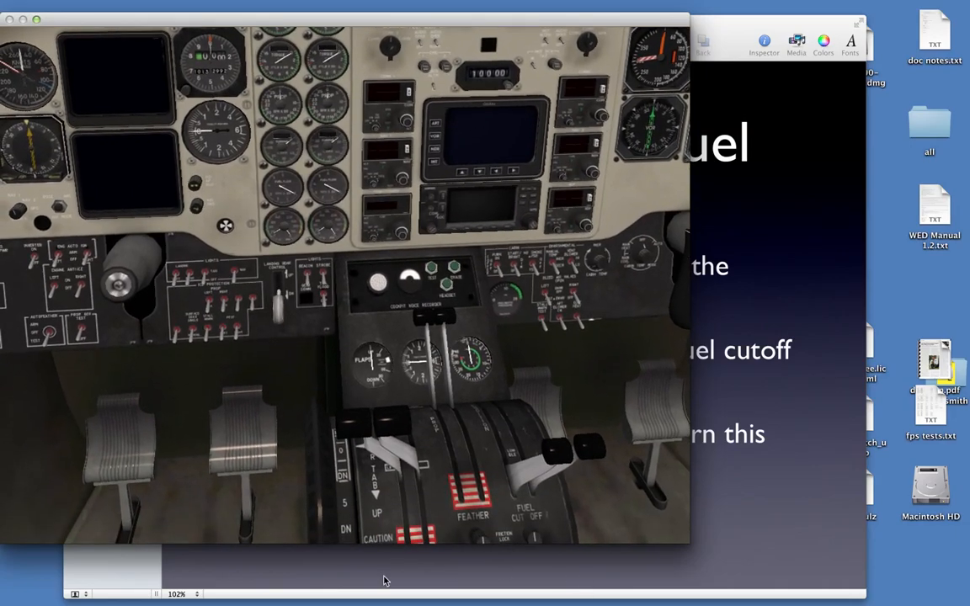
{"action": "key", "text": "q"}
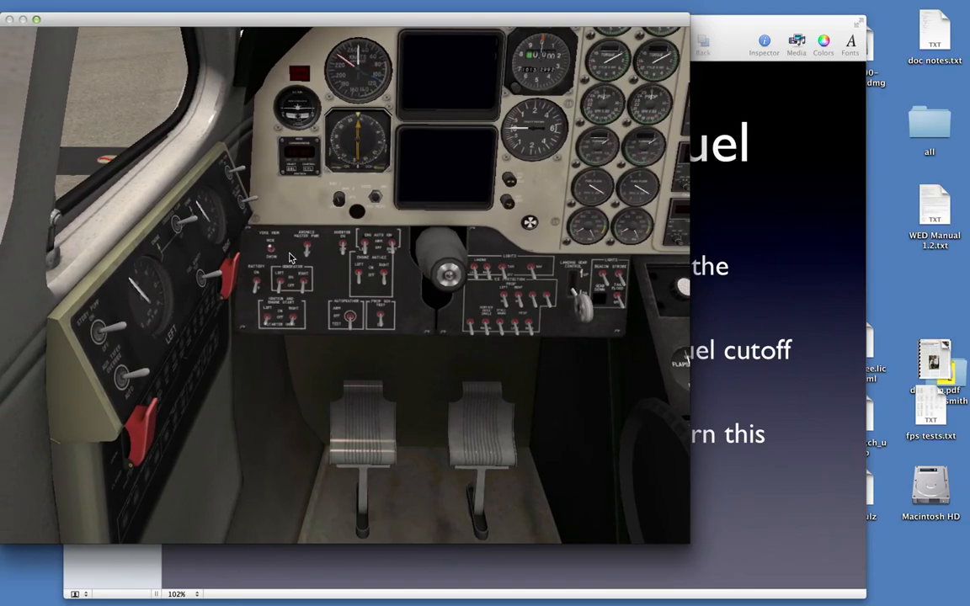
{"action": "left_click", "coordinate": [257, 283]}
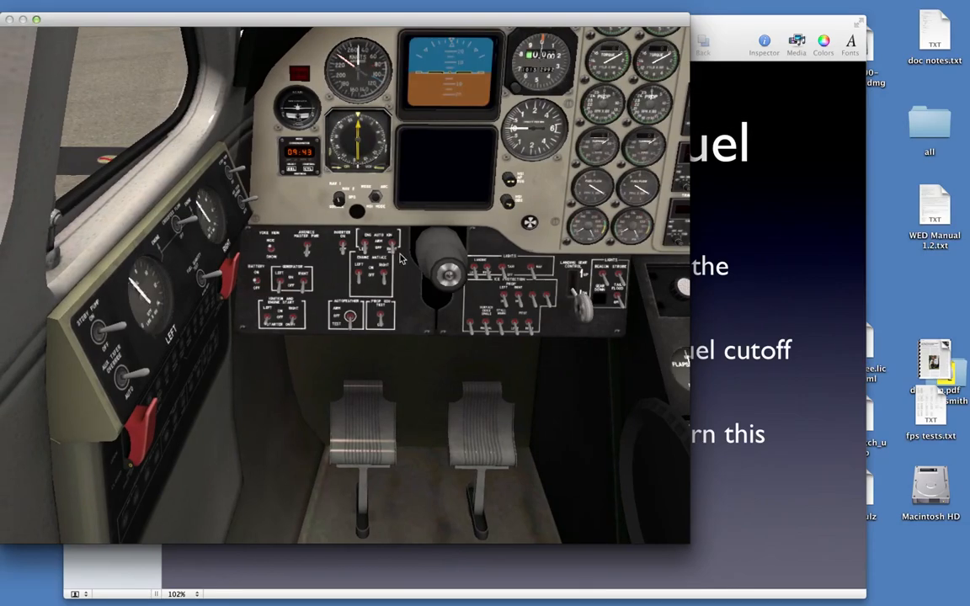
Toggle the left and right engine auto-ignition switches on the King Air's lower switch panel
{"action": "key", "text": "e"}
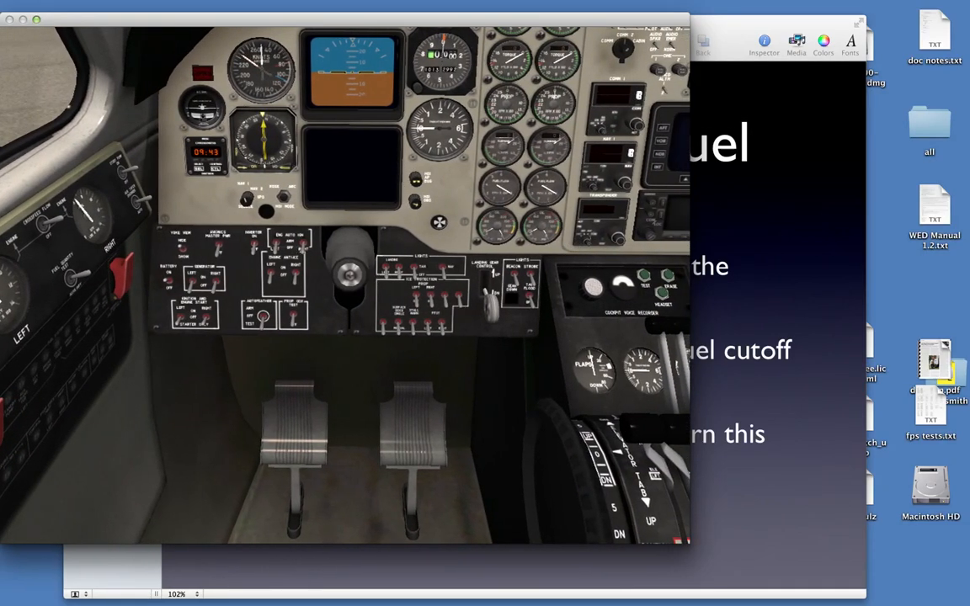
{"action": "left_click", "coordinate": [307, 247]}
{"action": "left_click", "coordinate": [277, 245]}
Move the left engine's condition lever out of Fuel Cut Off and check the engine gauges
{"action": "key", "text": "e"}
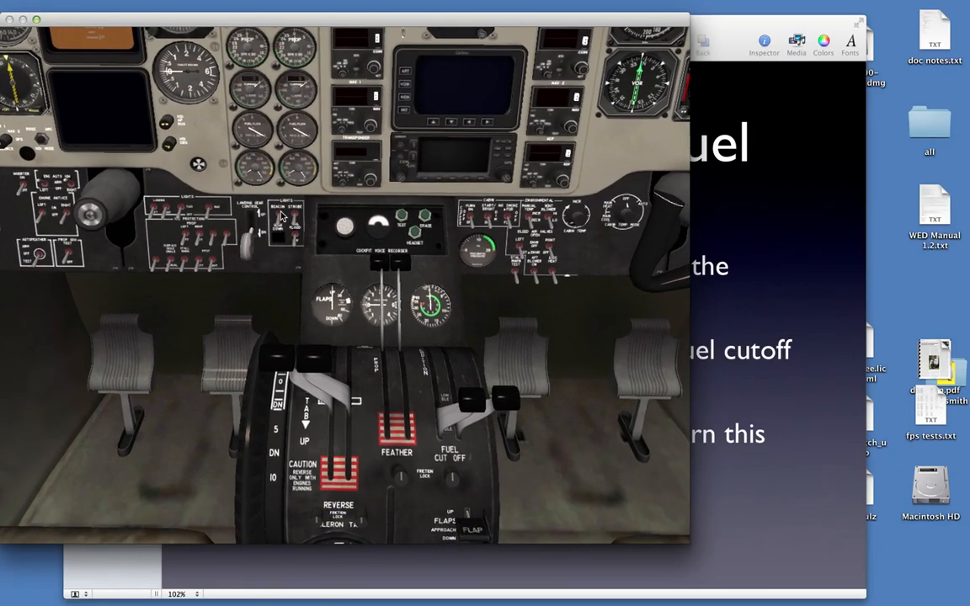
{"action": "key", "text": "r"}
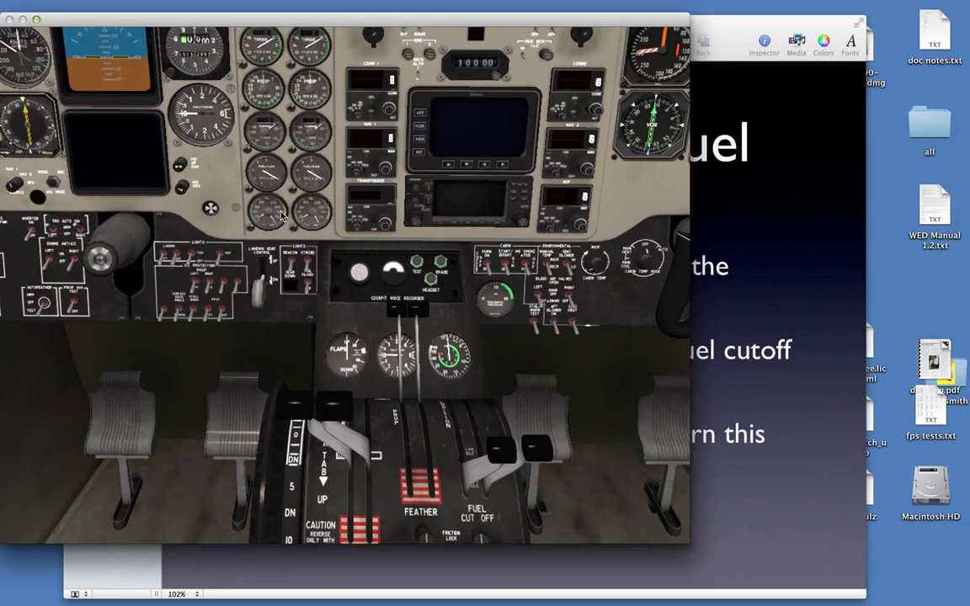
{"action": "key", "text": "Left"}
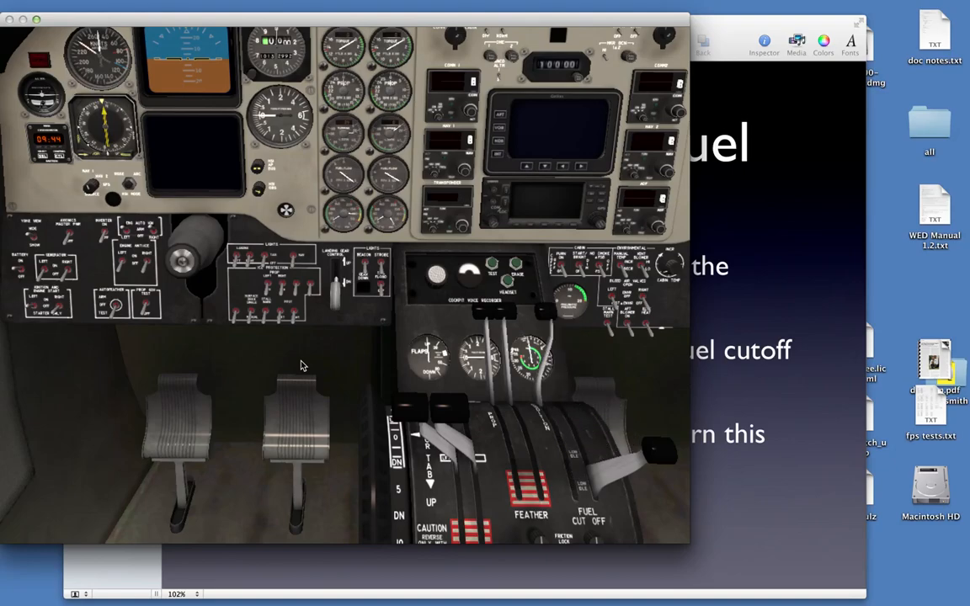
{"action": "key", "text": "Up"}
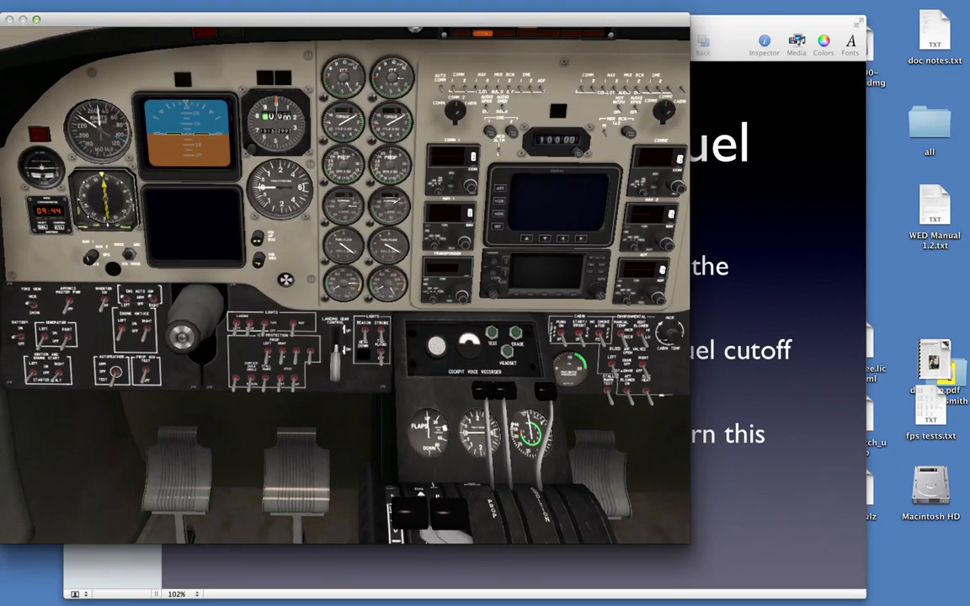
Examine the King Air's side fuel panel and the condition levers on the centre pedestal
{"action": "key", "text": "q"}
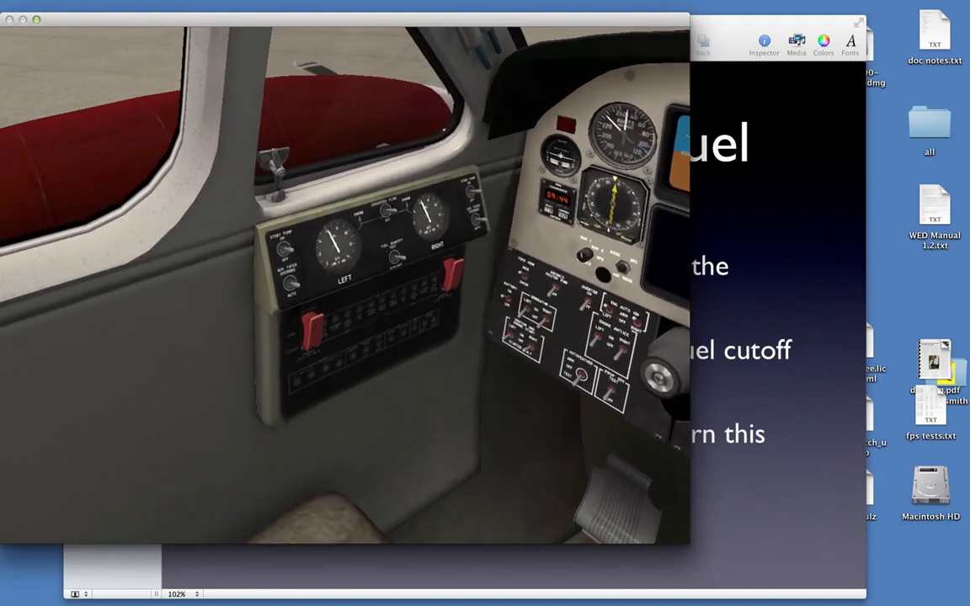
{"action": "key", "text": "e"}
{"action": "key", "text": "r"}
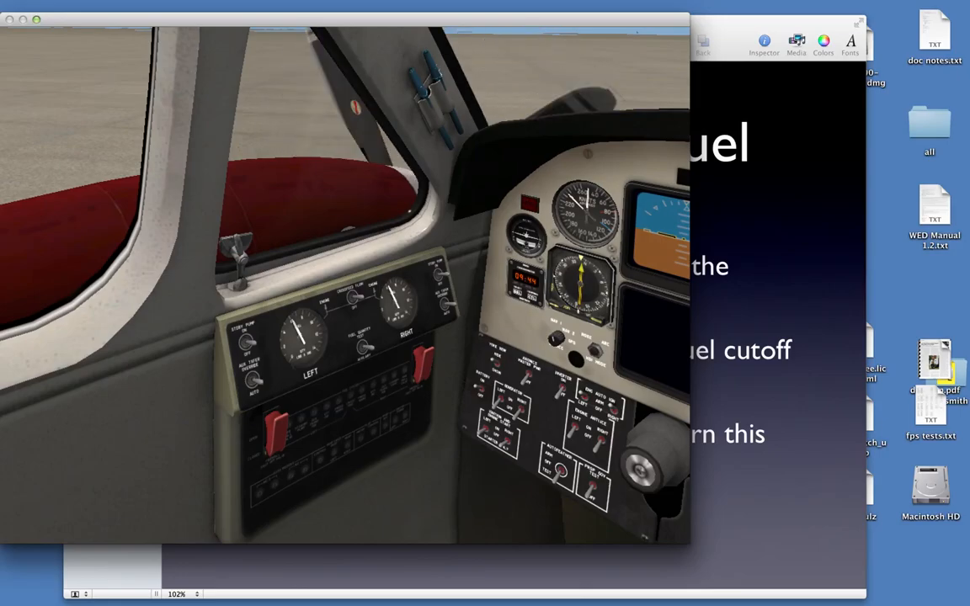
{"action": "key", "text": "e"}
{"action": "key", "text": "f"}
{"action": "key", "text": "f"}
{"action": "key", "text": "r"}
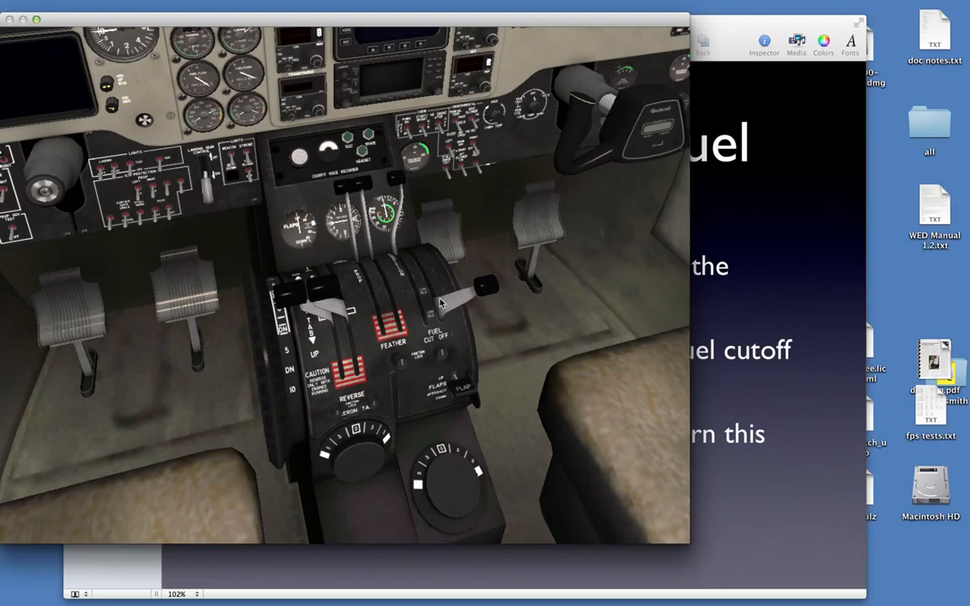
Switch to the engines.key presentation in Keynote and show the Starter & Ignitors slide
{"action": "key", "text": "super+Tab"}
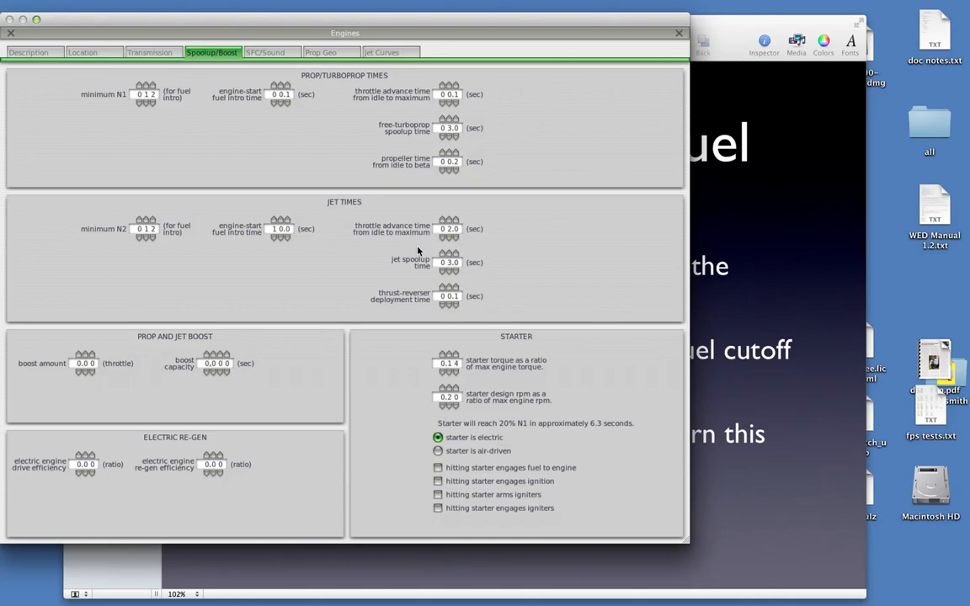
{"action": "left_click", "coordinate": [812, 249]}
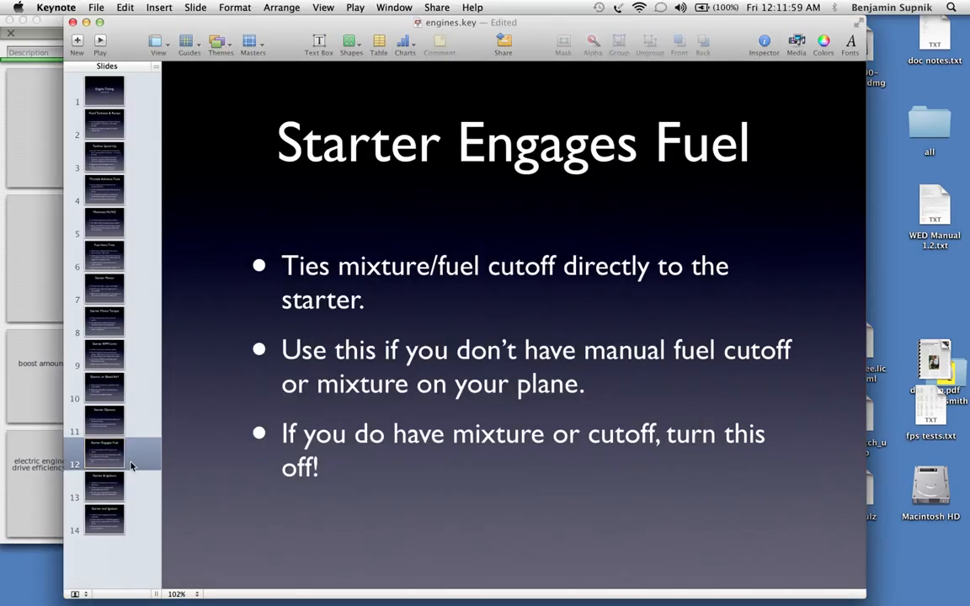
{"action": "left_click", "coordinate": [120, 486]}
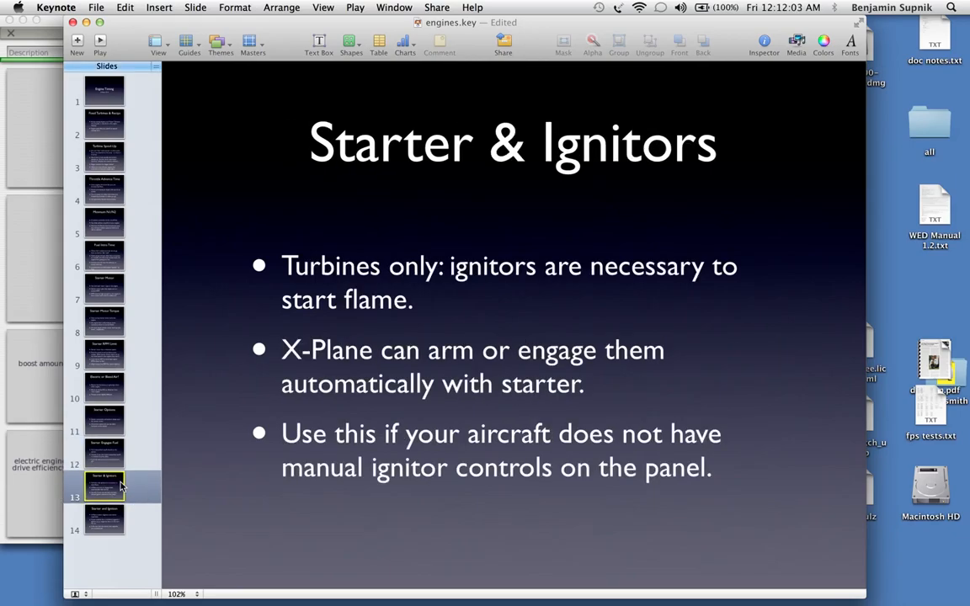
Switch to X-Plane and return the King Air's right condition lever to Fuel Cut Off
{"action": "key", "text": "super+Tab"}
{"action": "key", "text": "super+Tab"}
{"action": "key", "text": "super+Tab"}
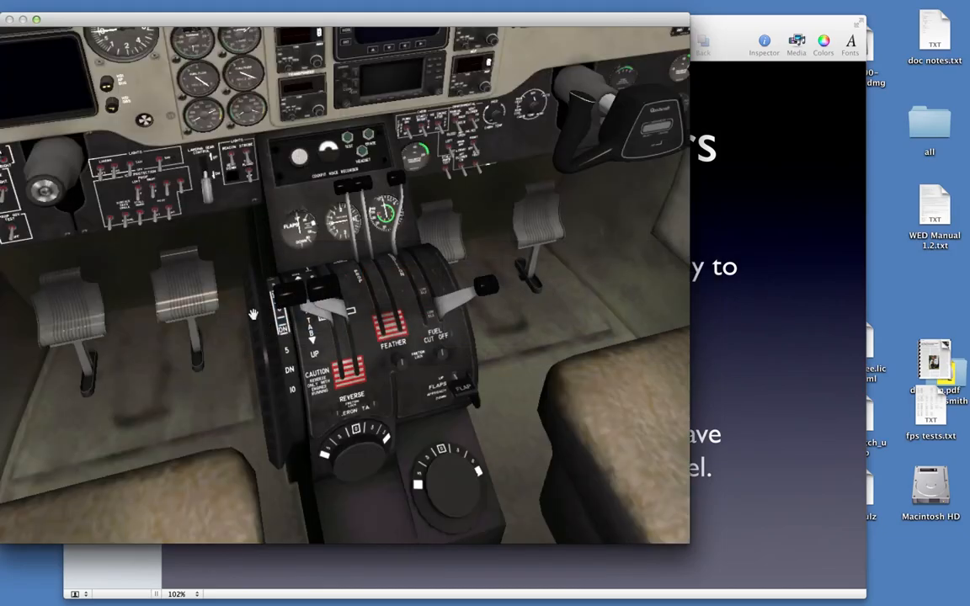
{"action": "key", "text": "q"}
{"action": "key", "text": "r"}
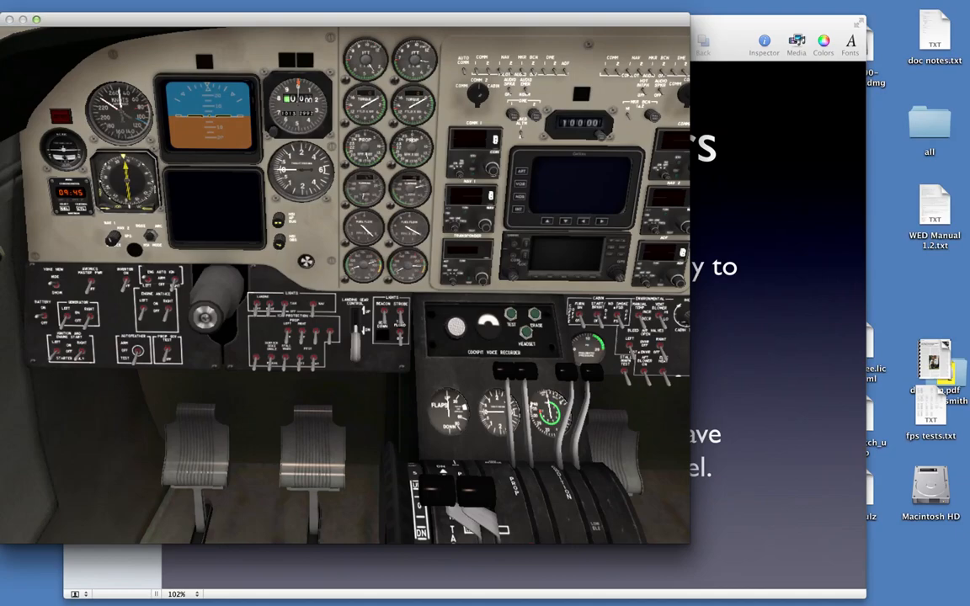
{"action": "mouse_move", "coordinate": [592, 372]}
{"action": "left_mouse_down"}
{"action": "mouse_move", "coordinate": [621, 394]}
{"action": "mouse_move", "coordinate": [669, 495]}
{"action": "left_mouse_up"}
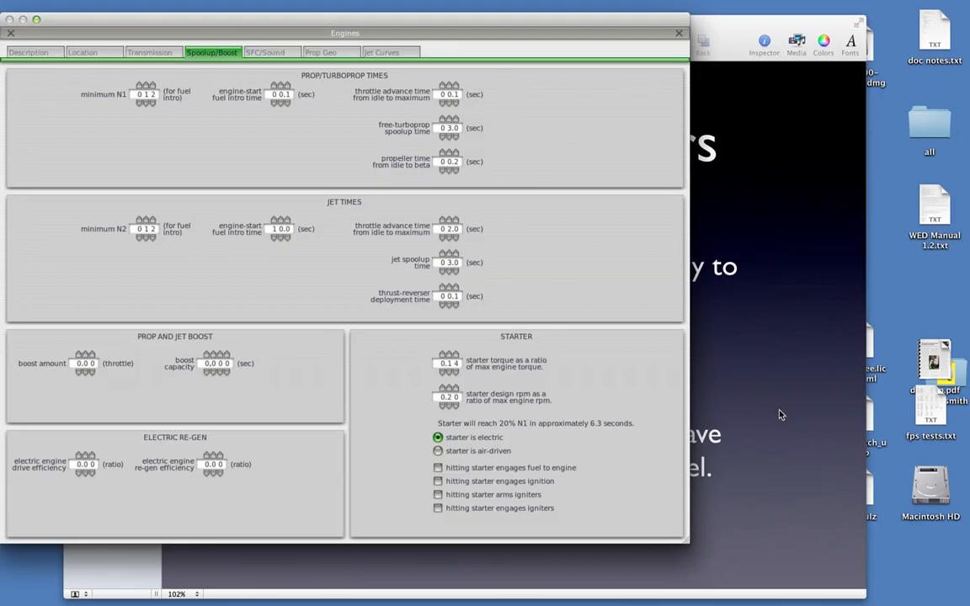
Revisit the Starter & Ignitors slide, then switch to Plane-Maker and begin opening another aircraft, discarding changes to KingAirC90B.acf
{"action": "left_click", "coordinate": [779, 414]}
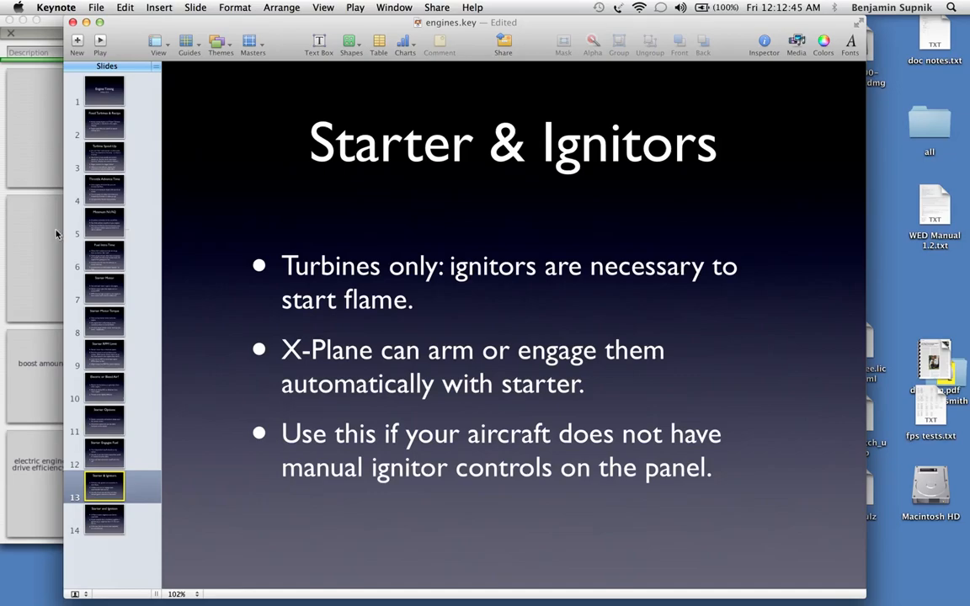
{"action": "left_click", "coordinate": [25, 247]}
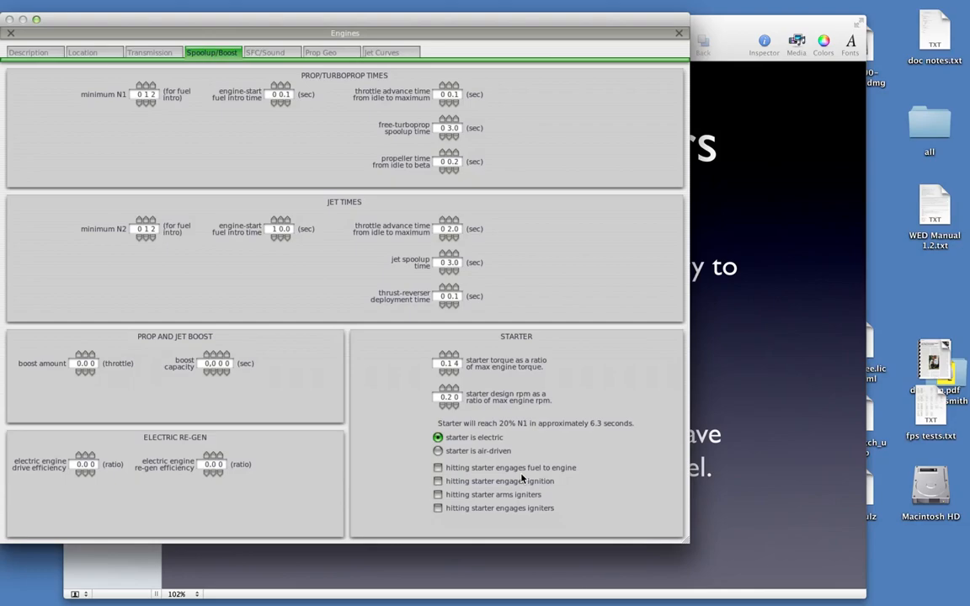
{"action": "key", "text": "Return"}
{"action": "left_click", "coordinate": [88, 32]}
{"action": "left_click", "coordinate": [46, 49]}
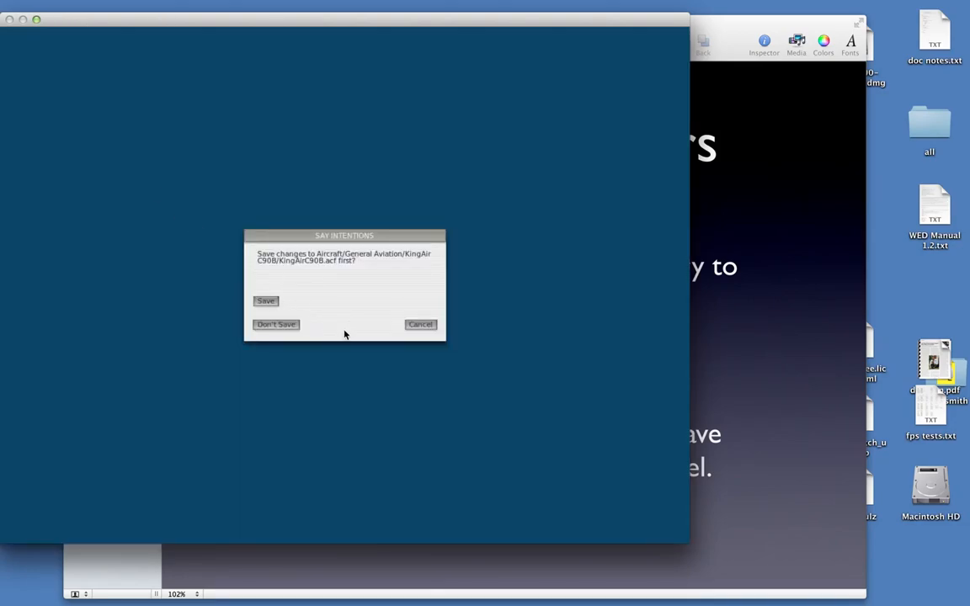
{"action": "left_click", "coordinate": [294, 329]}
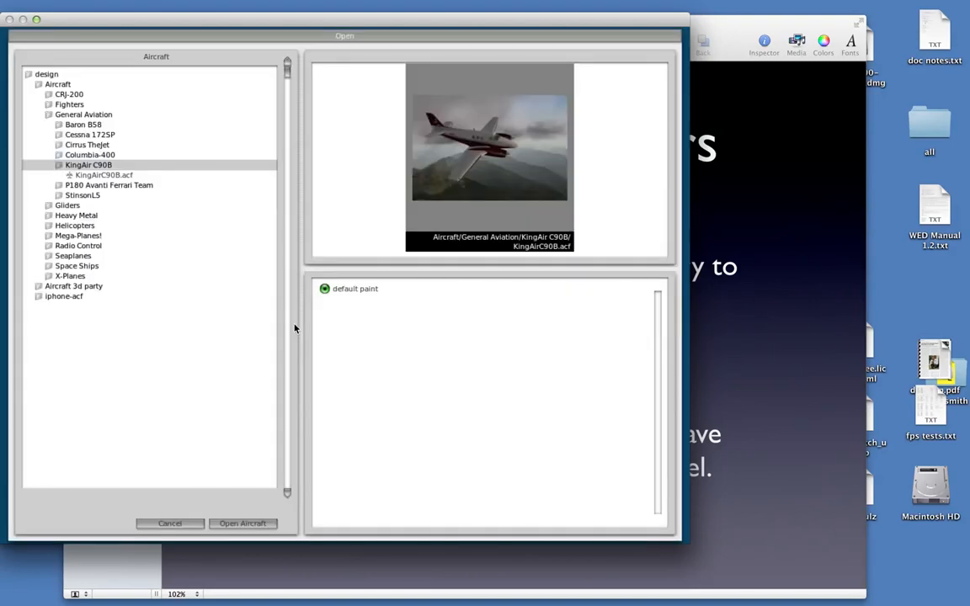
Open 747-400 United.acf from the Heavy Metal aircraft folder
{"action": "left_click", "coordinate": [80, 116]}
{"action": "left_click", "coordinate": [77, 135]}
{"action": "left_click", "coordinate": [89, 155]}
{"action": "left_click", "coordinate": [90, 167]}
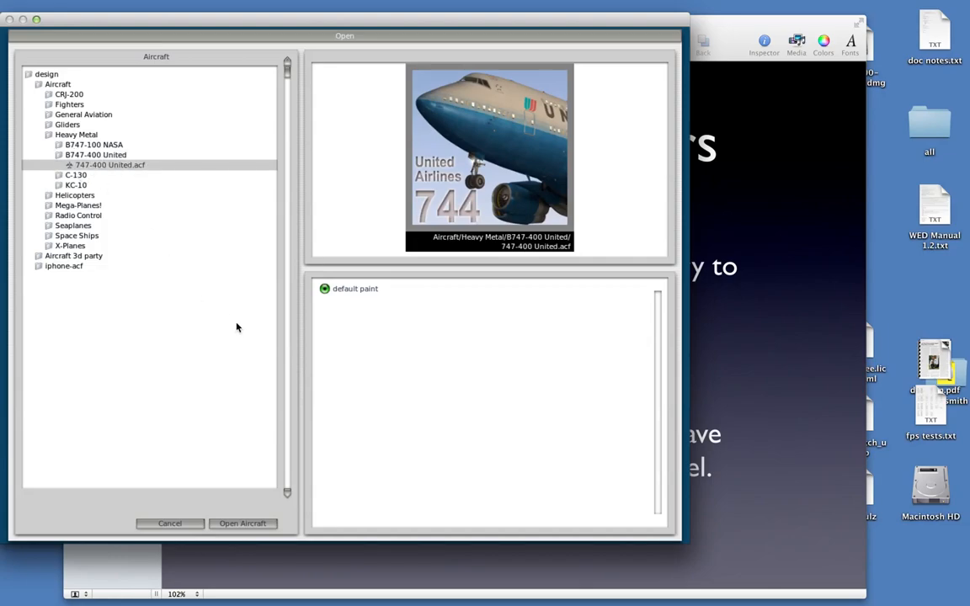
{"action": "left_click", "coordinate": [242, 524]}
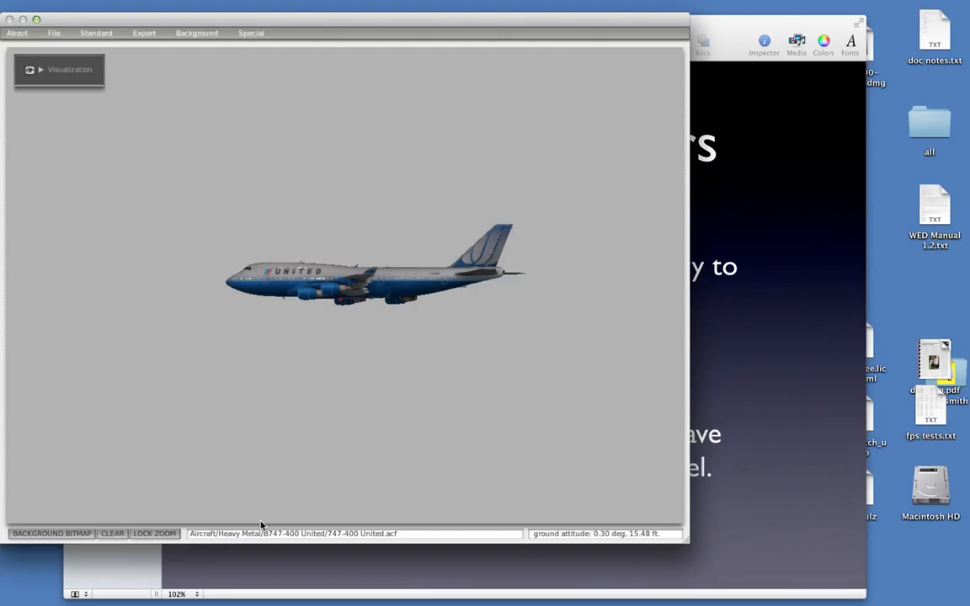
Examine the 747's starter and igniter options in the engine spool-up specifications
{"action": "left_click", "coordinate": [106, 35]}
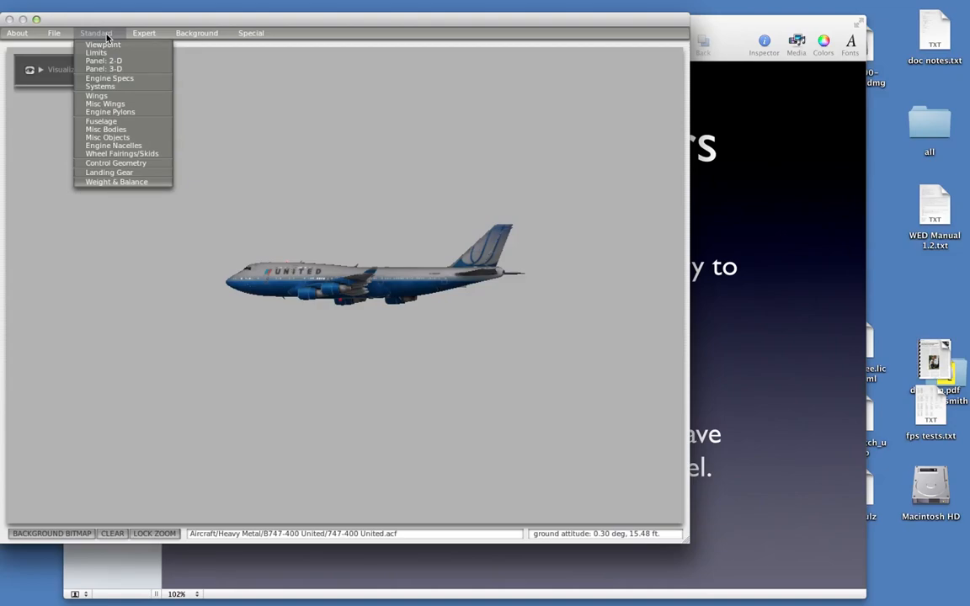
{"action": "left_click", "coordinate": [129, 79]}
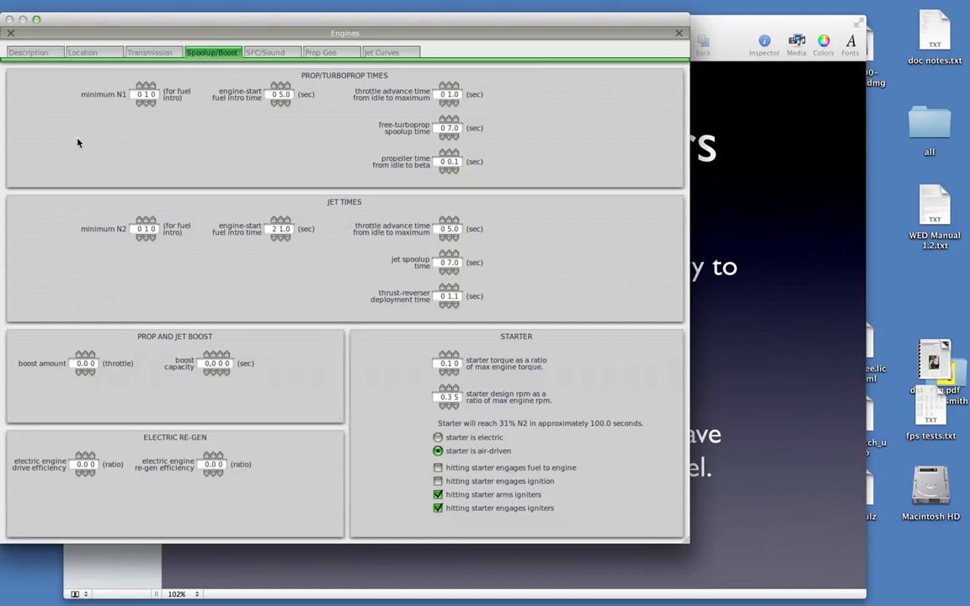
{"action": "key", "text": "Return"}
Return to the Keynote presentation and show the Starter and Ignition slide
{"action": "left_click", "coordinate": [842, 363]}
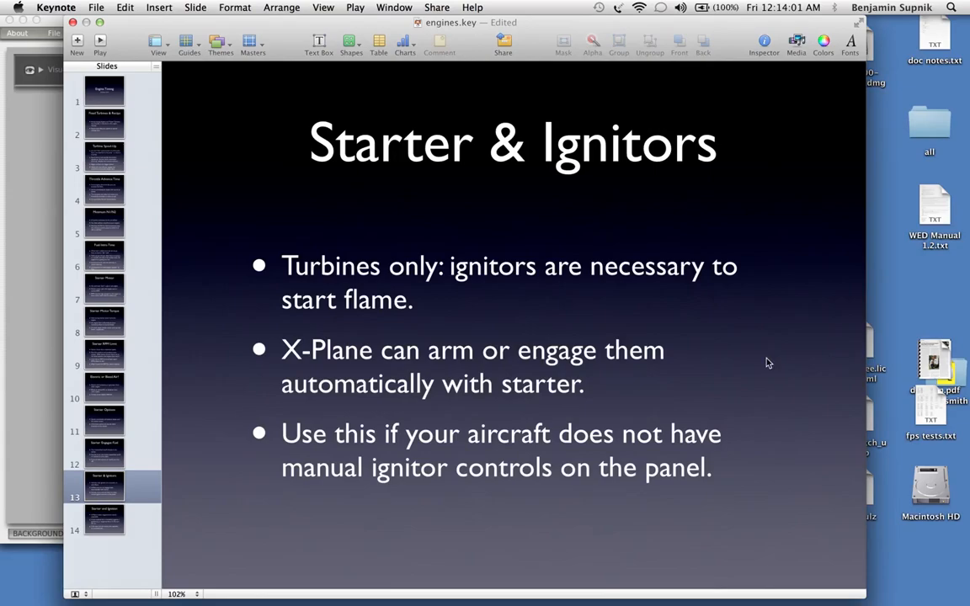
{"action": "left_click", "coordinate": [144, 521]}
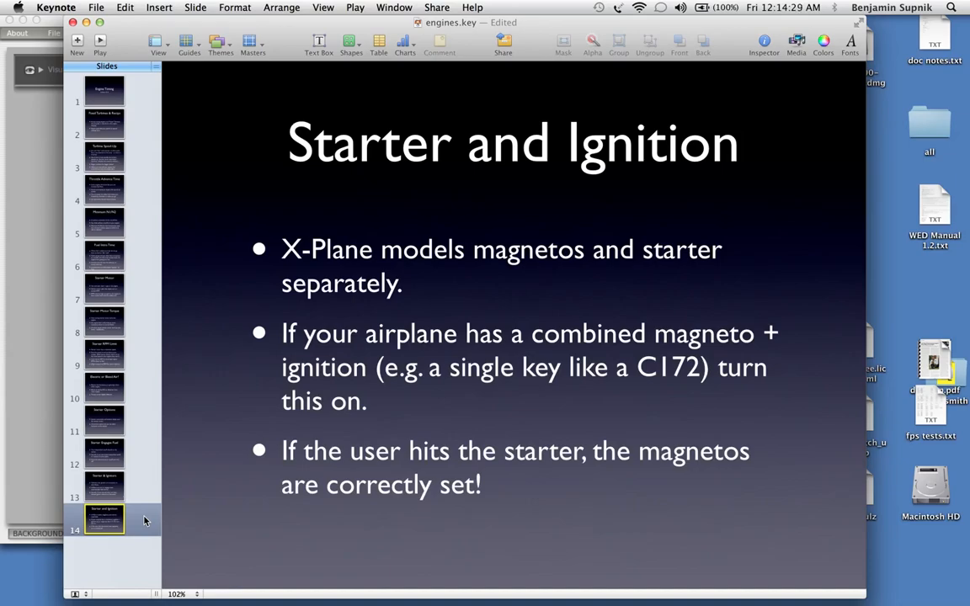
Switch to X-Plane and load Cessna_172SP.acf from the General Aviation folder with the default paint
{"action": "key", "text": "super+Tab"}
{"action": "key", "text": "super+Tab"}
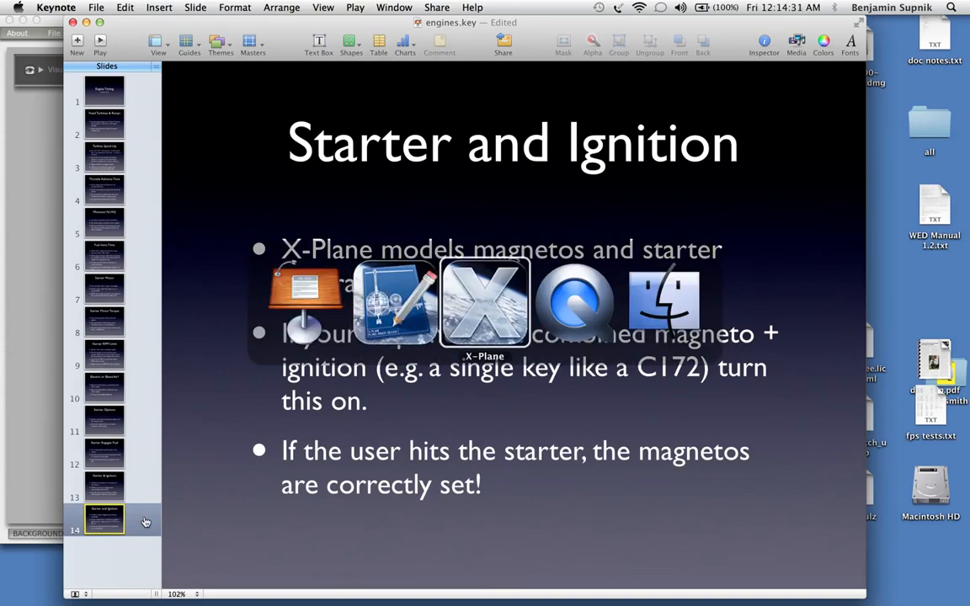
{"action": "left_click", "coordinate": [55, 33]}
{"action": "mouse_move", "coordinate": [93, 33]}
{"action": "left_click", "coordinate": [88, 81]}
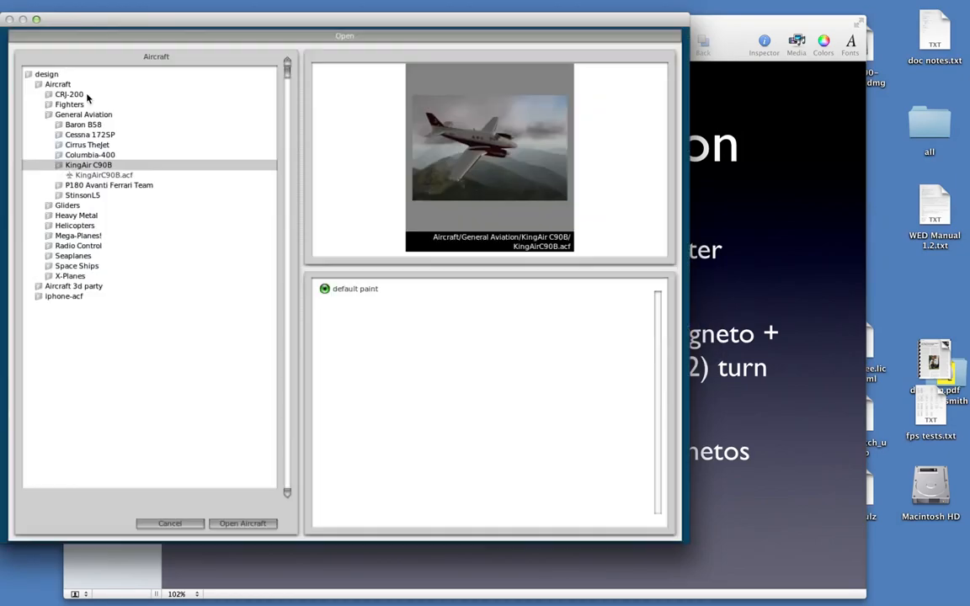
{"action": "left_click", "coordinate": [90, 133]}
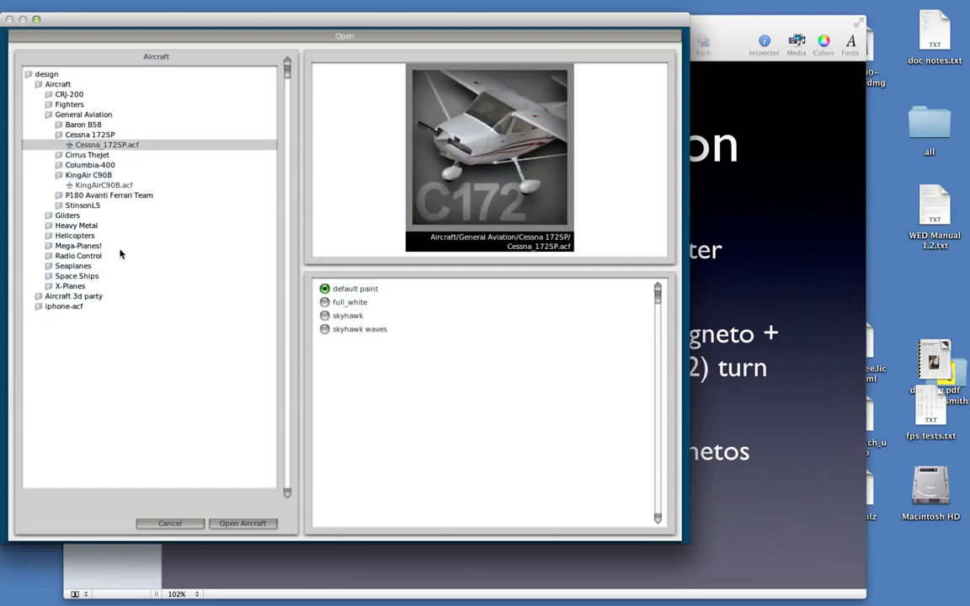
{"action": "key", "text": "Return"}
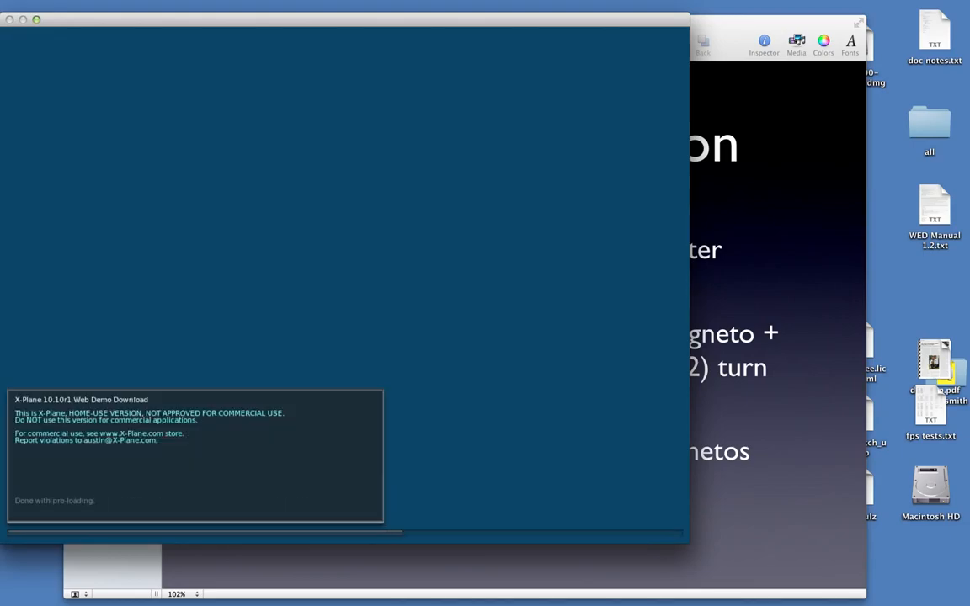
Examine the combined magneto and starter key in the Cessna's 3-D cockpit, then return to Keynote's Starter and Ignition slide
{"action": "key", "text": "Down"}
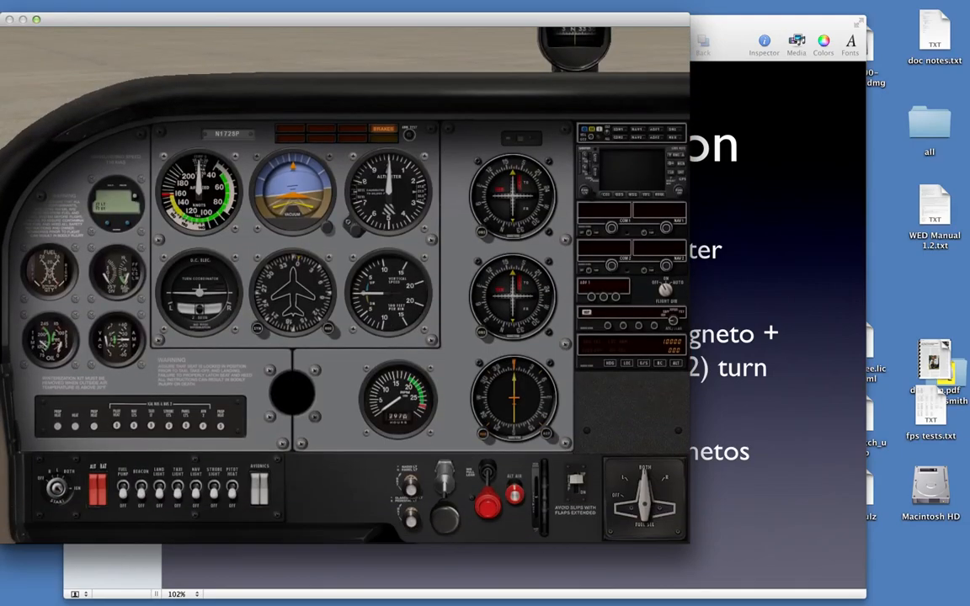
{"action": "key", "text": "ctrl+o"}
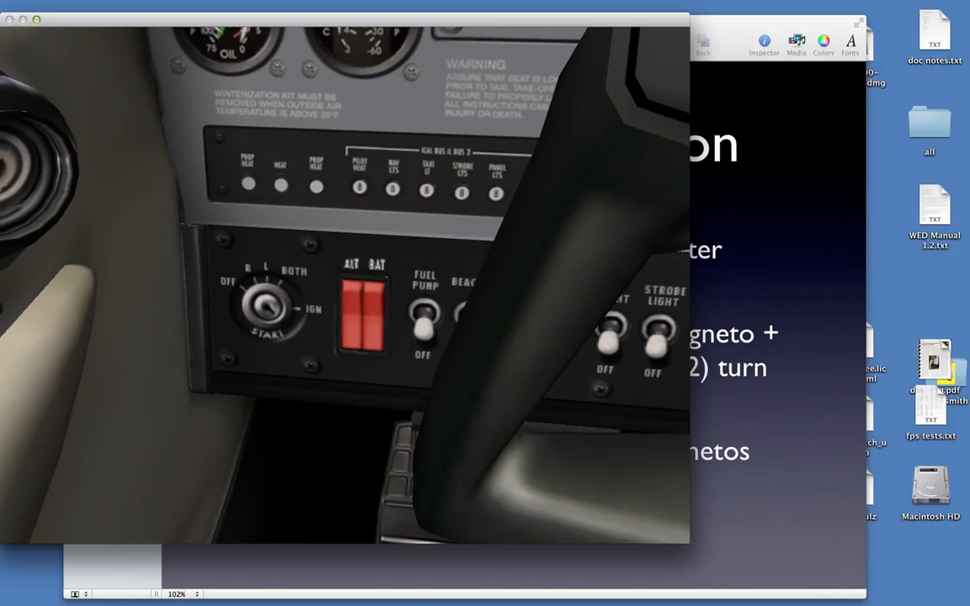
{"action": "left_click", "coordinate": [365, 571]}
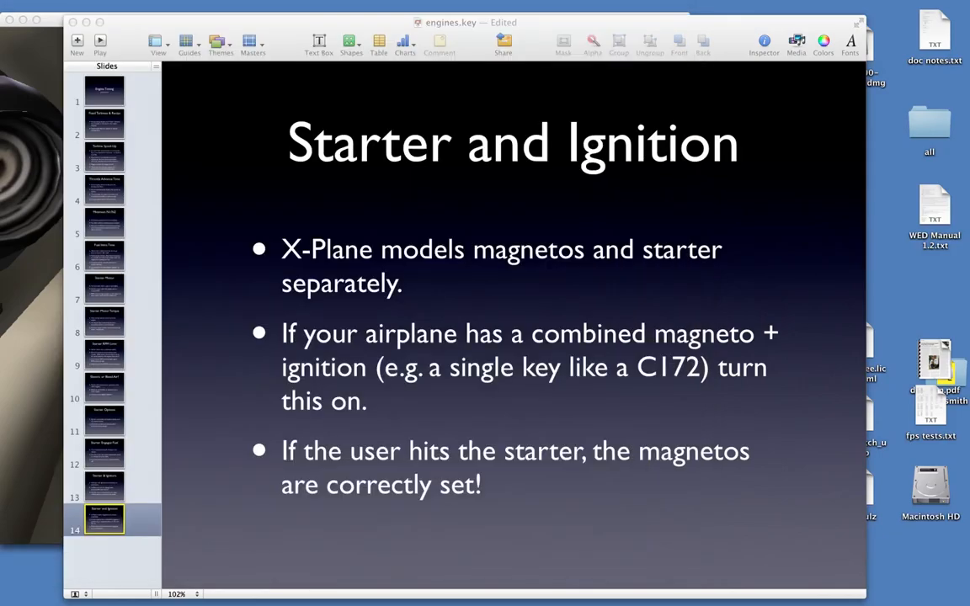
Switch to Plane-Maker and open Cessna_172SP.acf from the General Aviation folder with the default paint
{"action": "mouse_move", "coordinate": [802, 577]}
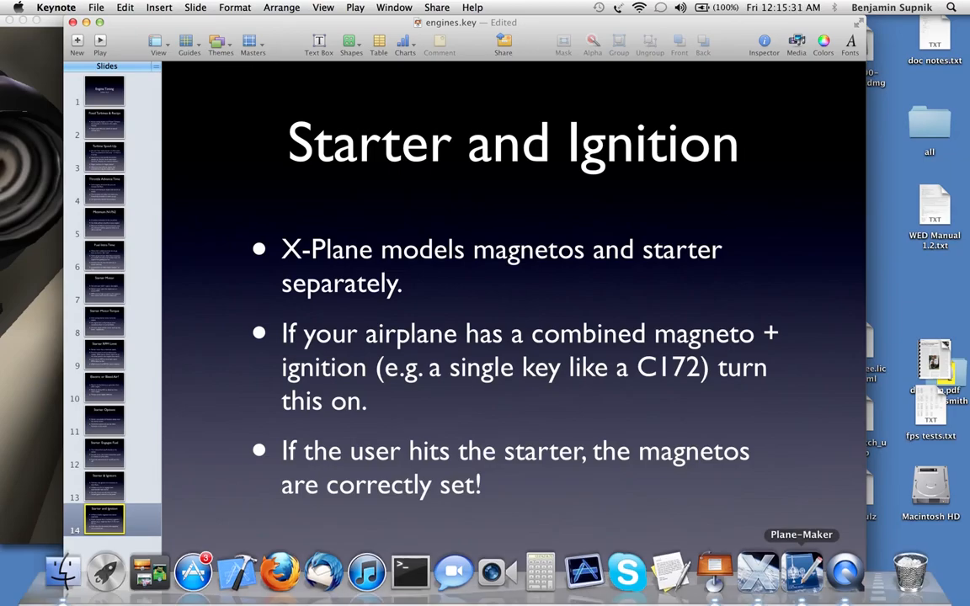
{"action": "key", "text": "super+Tab"}
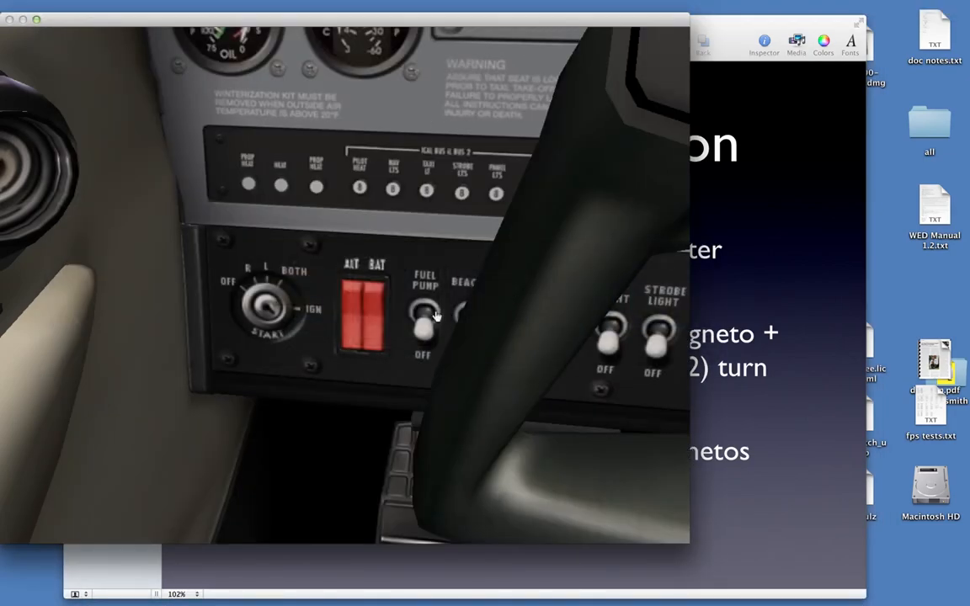
{"action": "key", "text": "super+Tab"}
{"action": "key", "text": "super+Tab"}
{"action": "key", "text": "super+Tab"}
{"action": "left_click", "coordinate": [505, 304]}
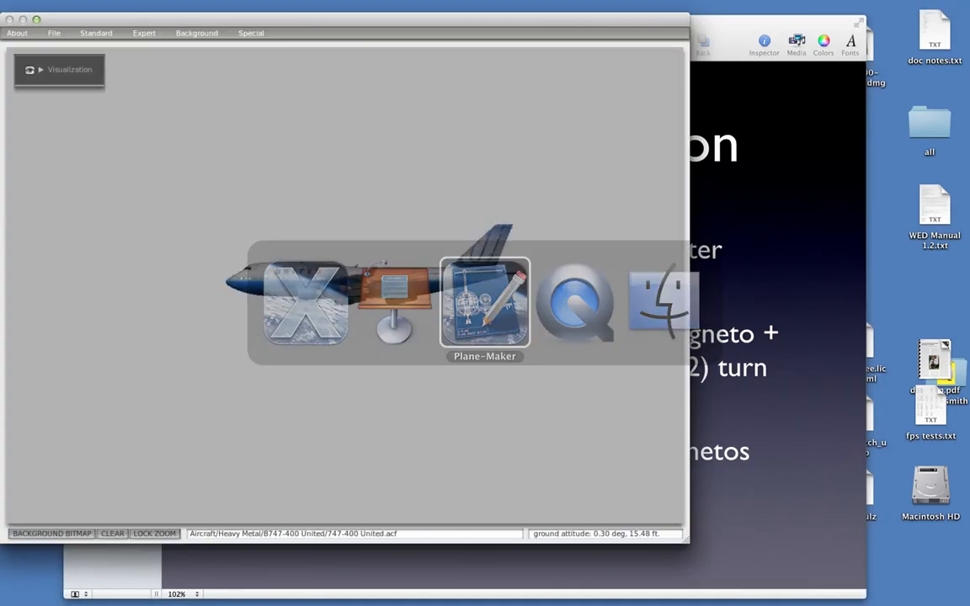
{"action": "left_click", "coordinate": [55, 33]}
{"action": "left_click", "coordinate": [66, 54]}
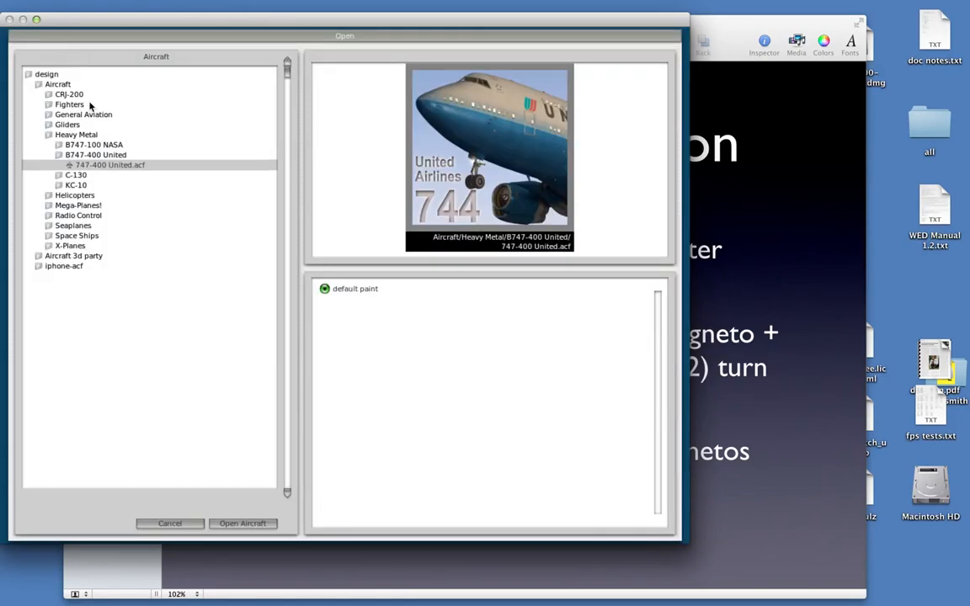
{"action": "left_click", "coordinate": [91, 115]}
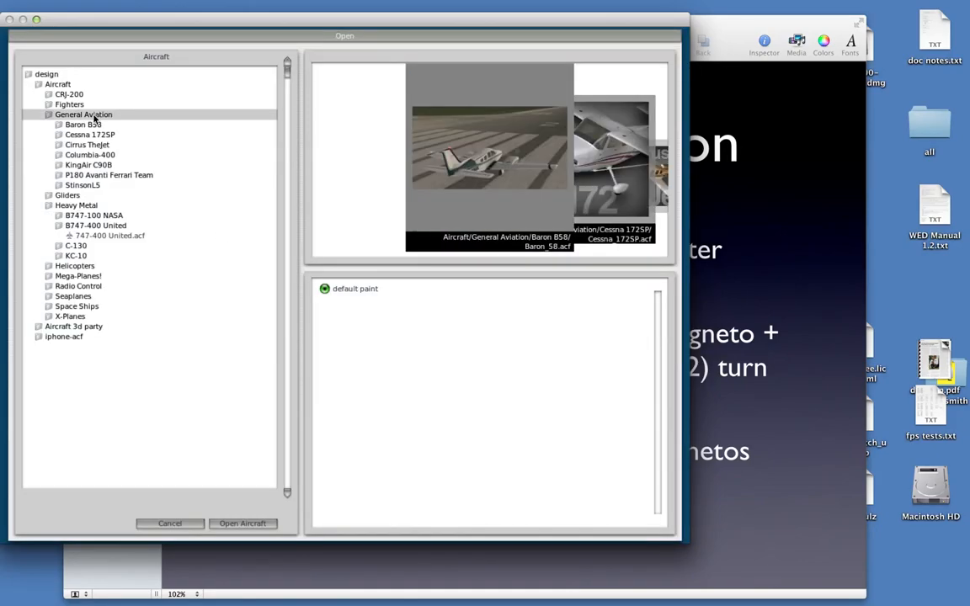
{"action": "left_click", "coordinate": [87, 133]}
{"action": "left_click", "coordinate": [266, 525]}
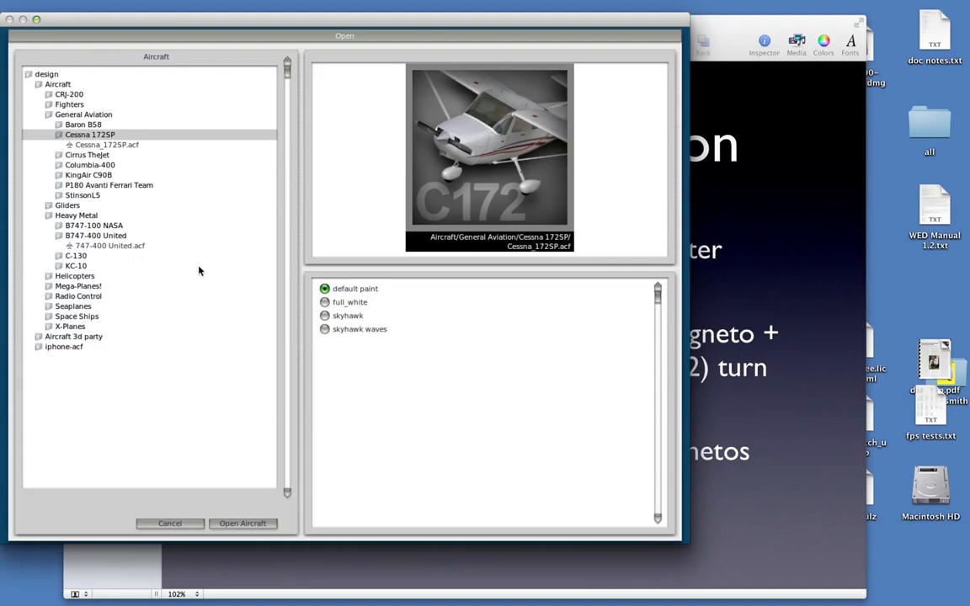
{"action": "left_click", "coordinate": [256, 523]}
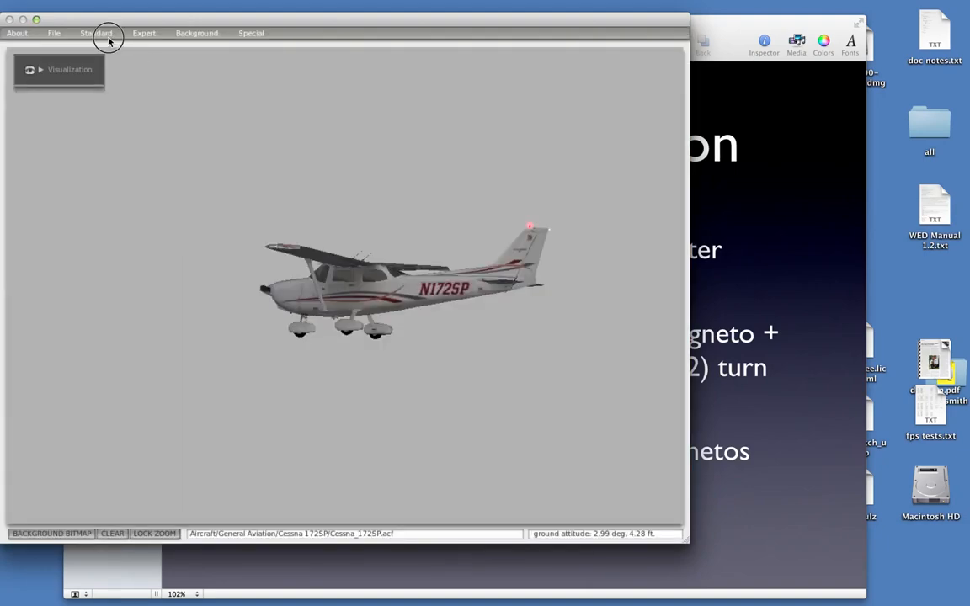
Open the Cessna's engine specifications and examine the starter options in the Spoolup/Boost settings
{"action": "left_click", "coordinate": [99, 33]}
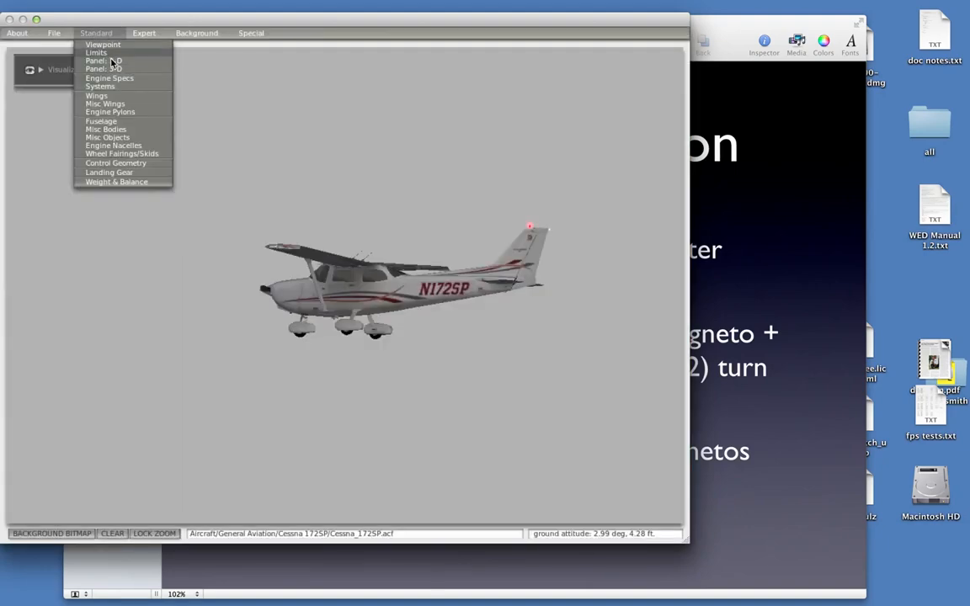
{"action": "left_click", "coordinate": [109, 78]}
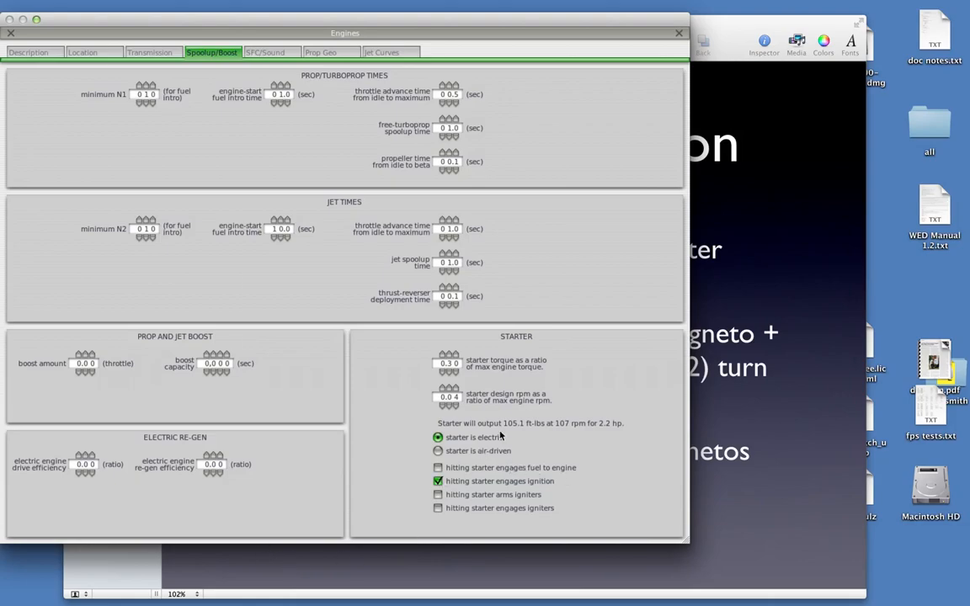
Switch to X-Plane and examine the Cessna's combined magneto and starter key in a lower, adjusted 3-D cockpit view
{"action": "key", "text": "super+Tab"}
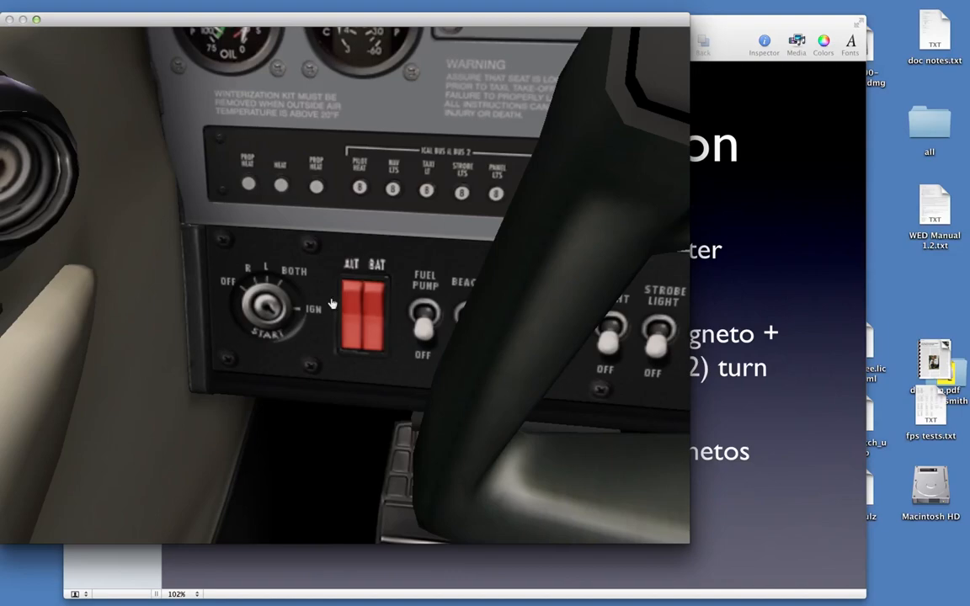
{"action": "key", "text": "Down"}
{"action": "key", "text": "r"}
{"action": "key", "text": "Left"}
{"action": "key", "text": "e"}
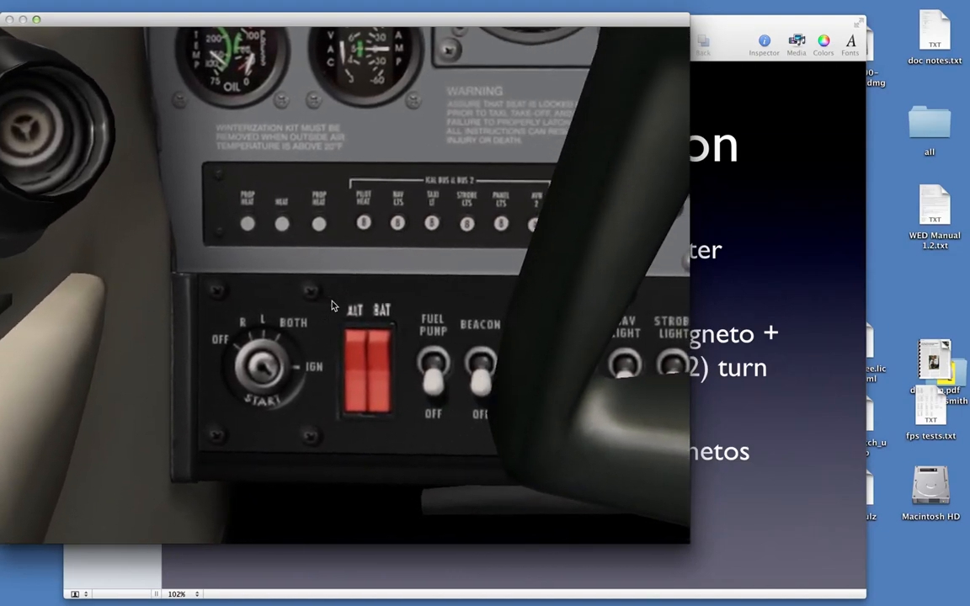
{"action": "left_click", "coordinate": [377, 345]}
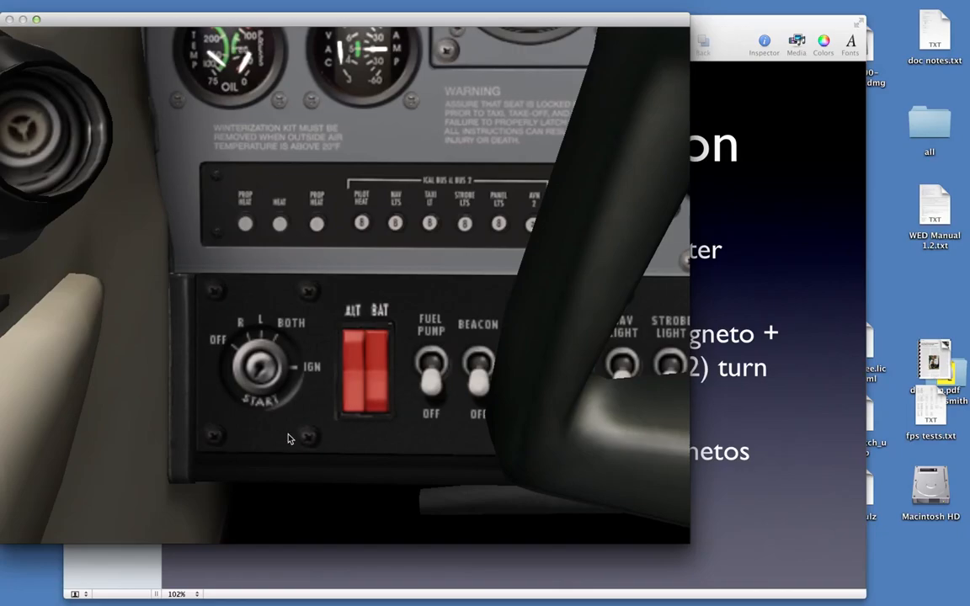
Return to Plane-Maker and compare the "hitting starter engages ignition" option with Keynote's Starter and Ignition slide
{"action": "key", "text": "super+Tab"}
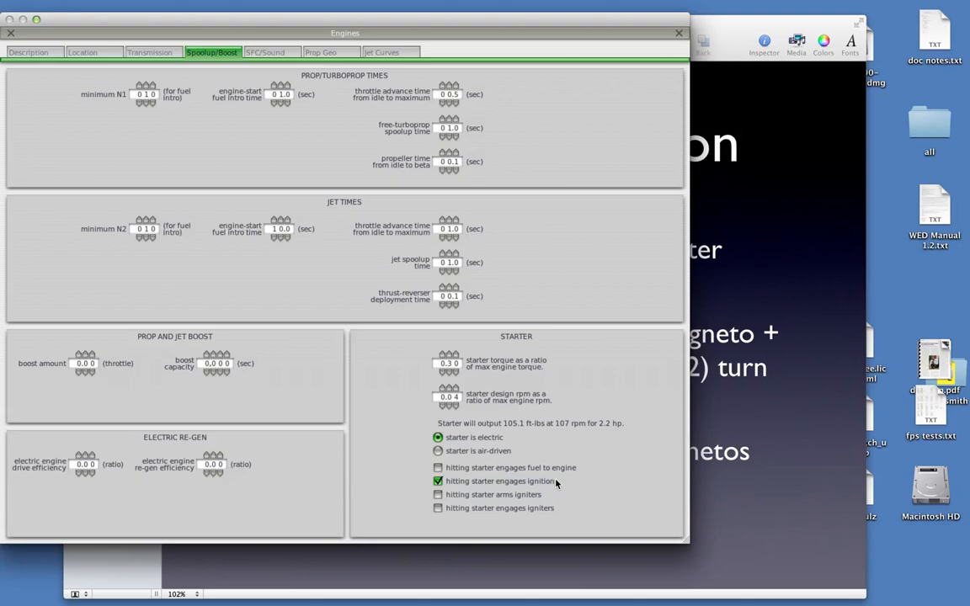
{"action": "left_click", "coordinate": [797, 455]}
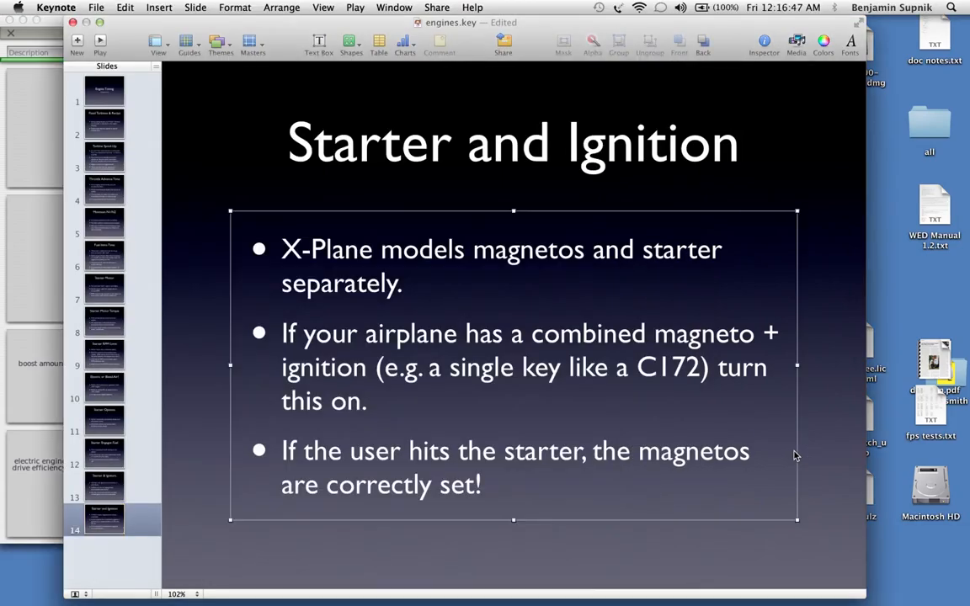
{"action": "left_click", "coordinate": [34, 326]}
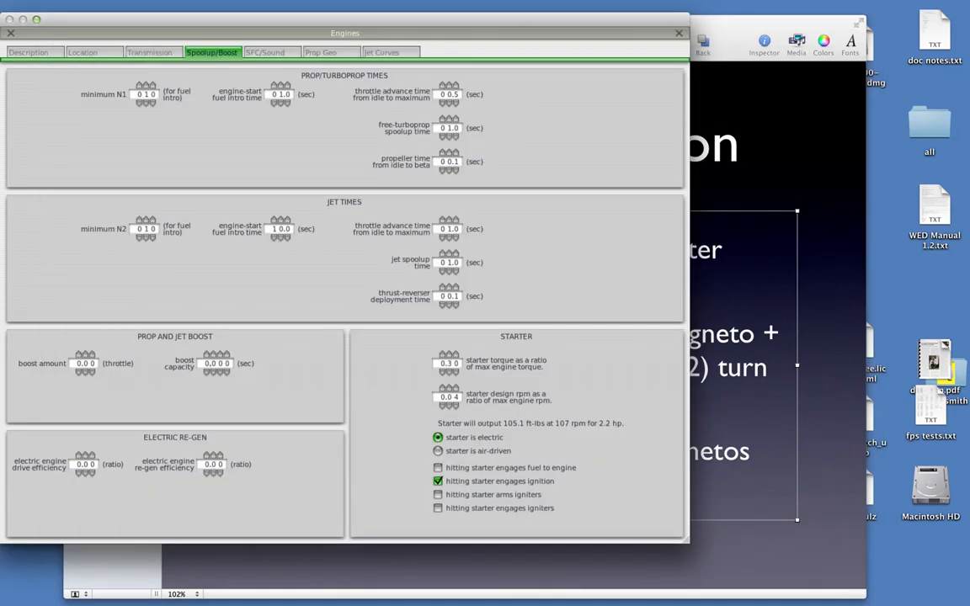